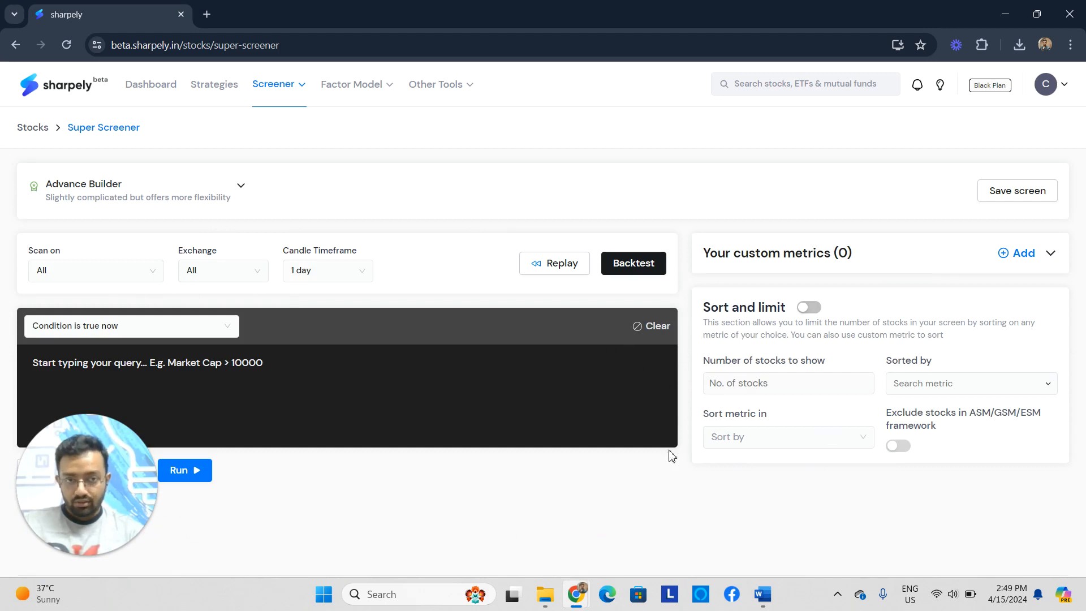
- Switch the screener from the advanced builder to the Basic Builder
{"action": "left_click", "coordinate": [195, 202]}
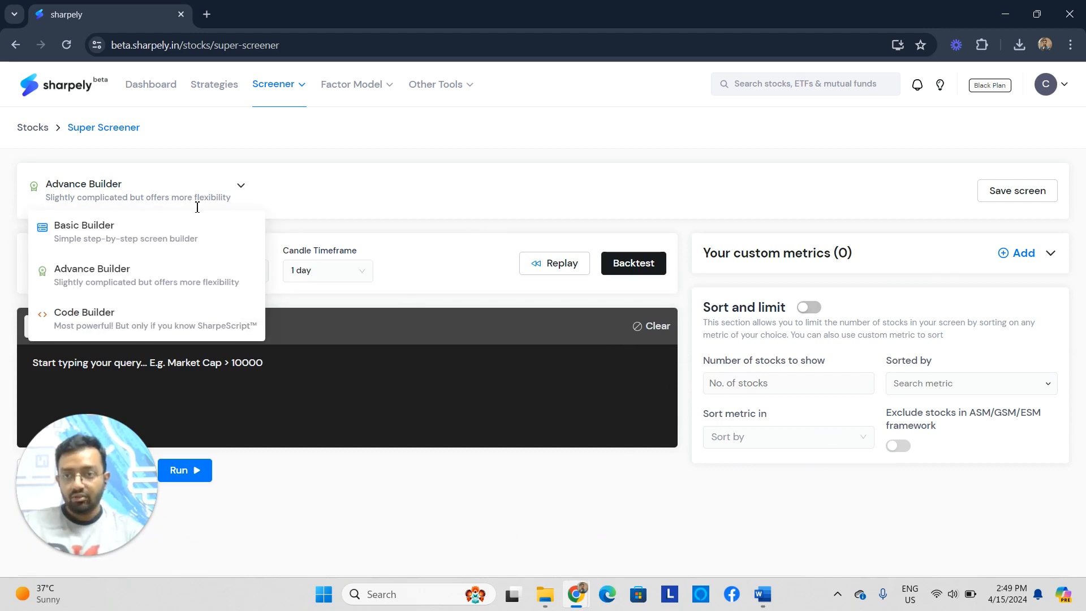
{"action": "left_click", "coordinate": [181, 233]}
{"action": "left_click", "coordinate": [84, 184]}
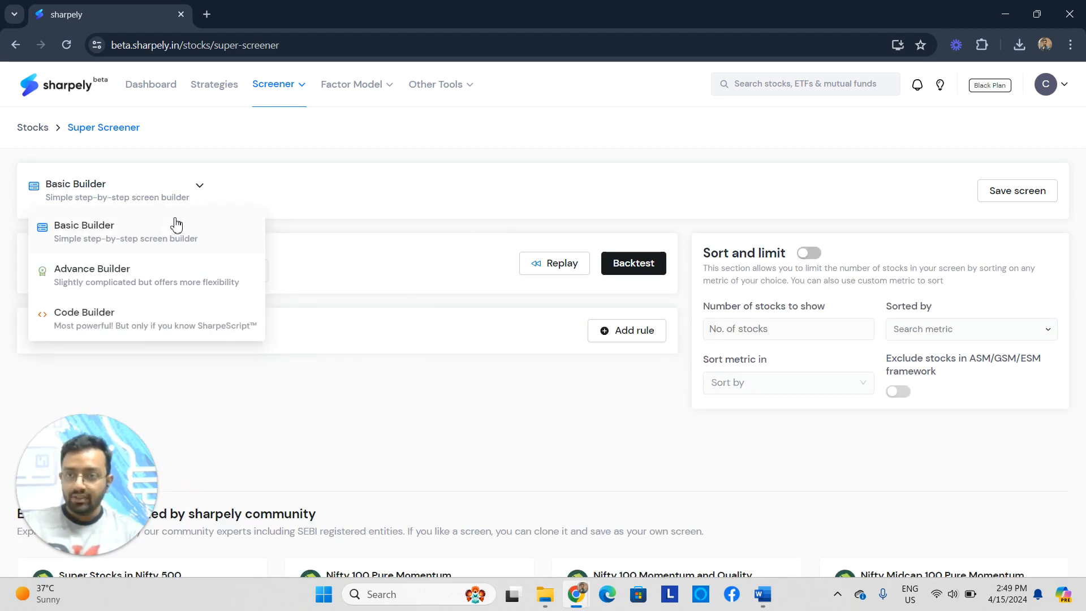
{"action": "left_click", "coordinate": [549, 303]}
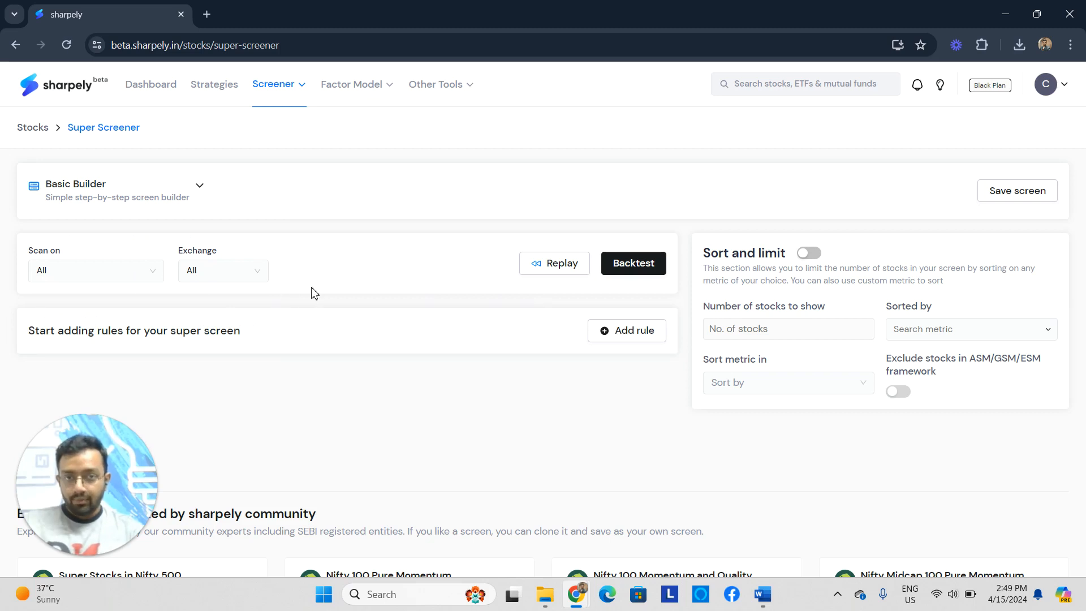
- Review the available exchange choices and the list of stock universes that the screen can scan on
{"action": "left_click", "coordinate": [258, 276]}
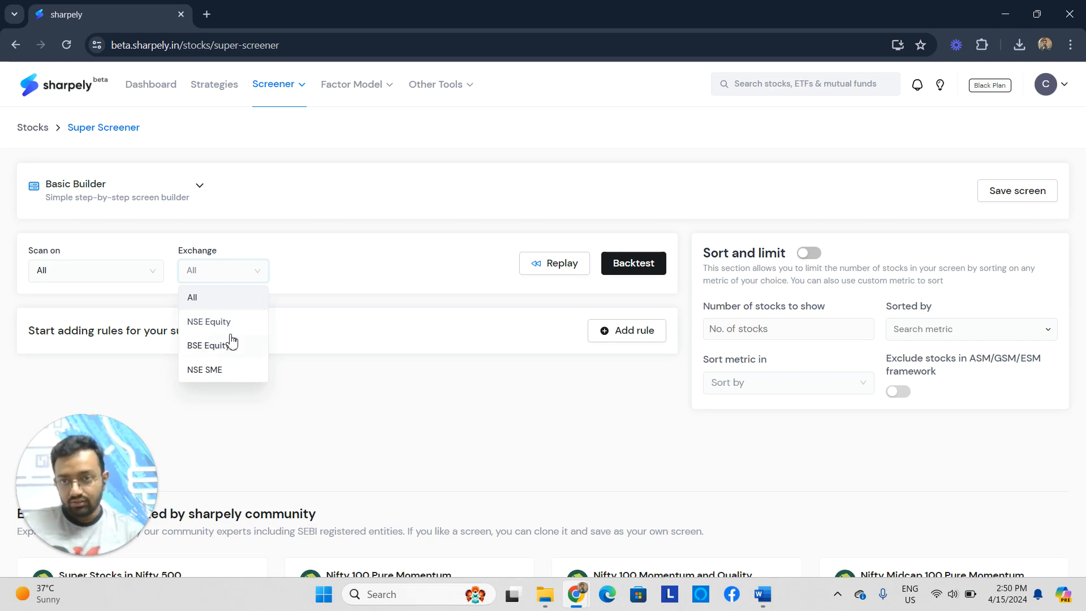
{"action": "left_click", "coordinate": [150, 258]}
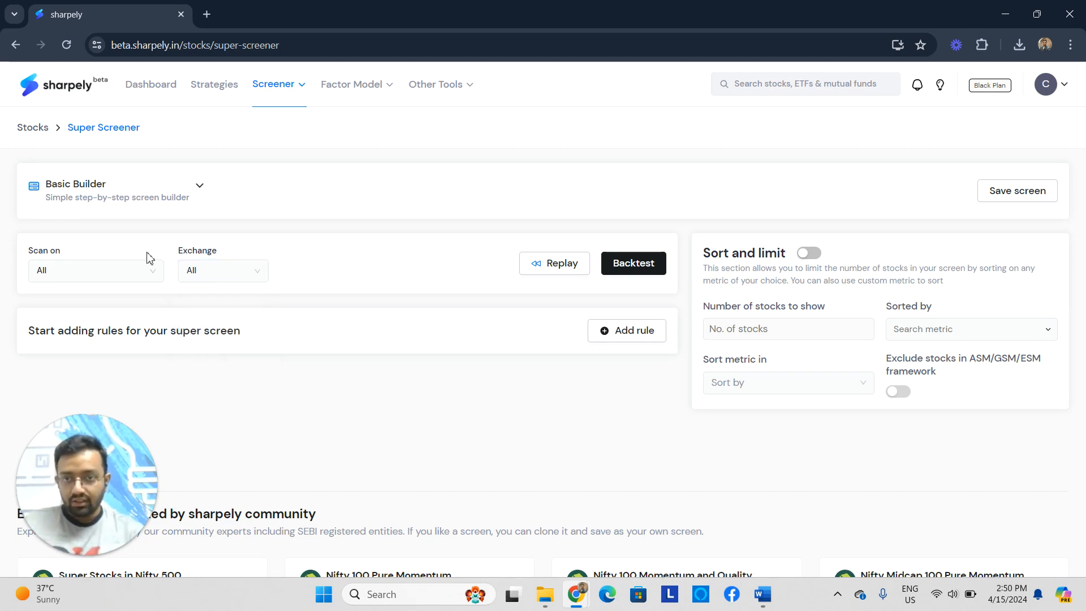
{"action": "left_click", "coordinate": [113, 276]}
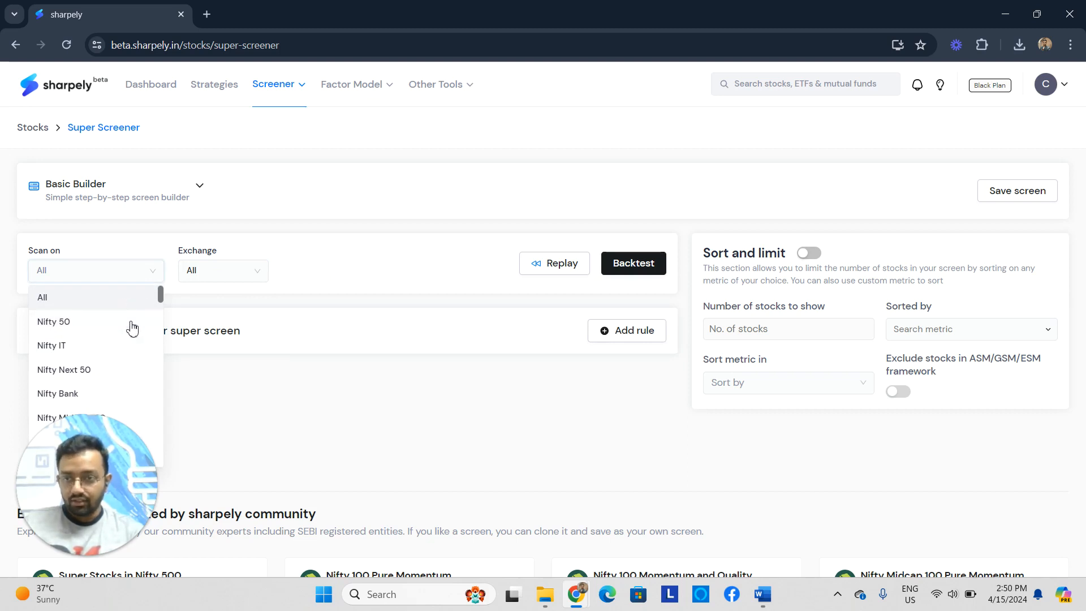
{"action": "scroll", "coordinate": [133, 328], "scroll_direction": "down", "scroll_amount": 1}
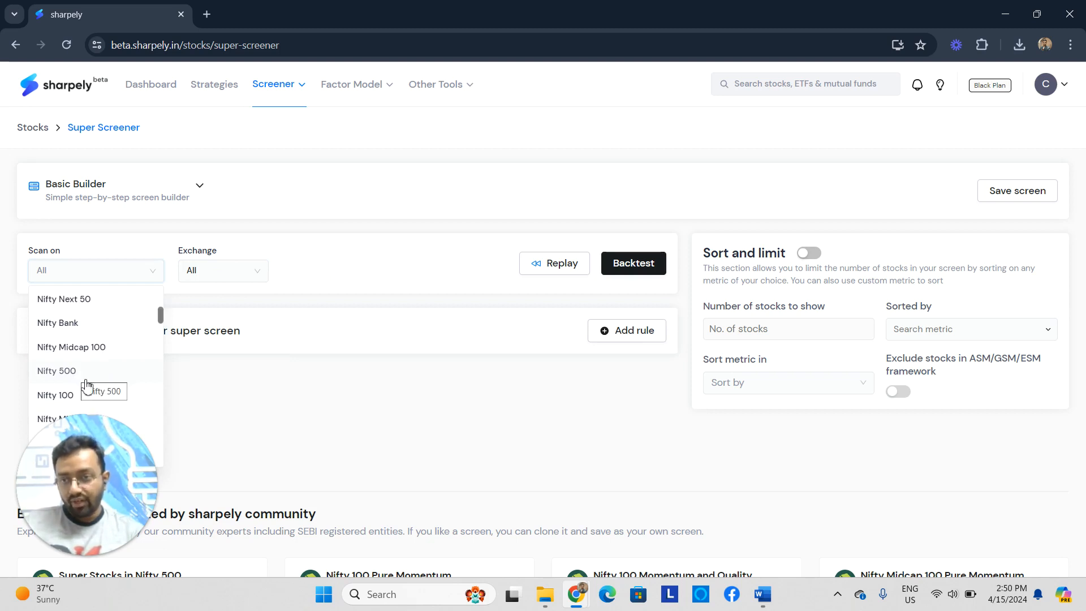
{"action": "left_click", "coordinate": [125, 249]}
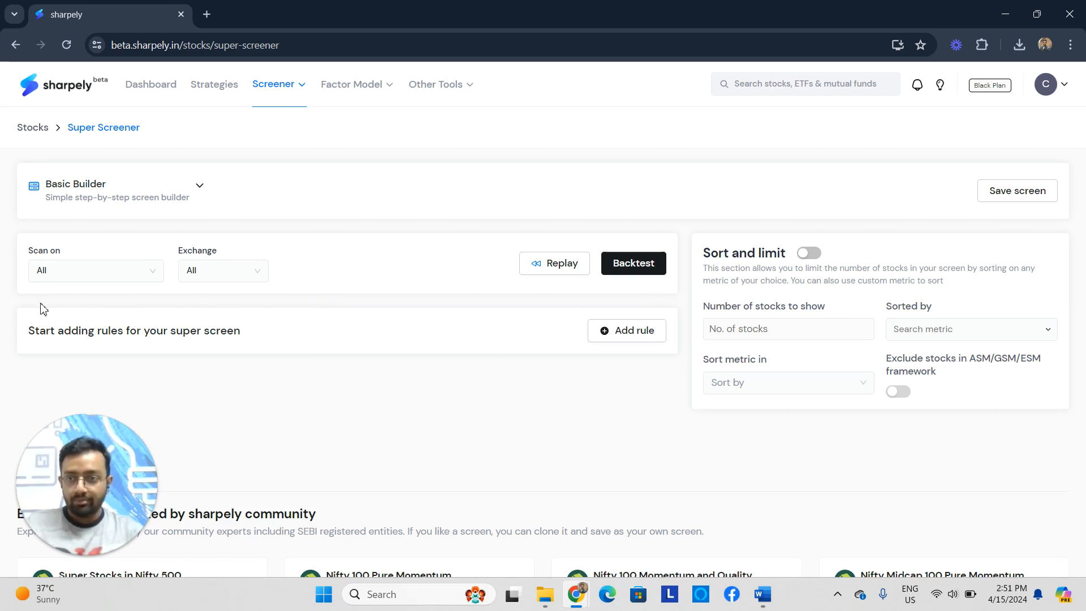
- Add a first screening rule requiring Sales CAGR 3Y to be greater than 15
{"action": "left_click", "coordinate": [628, 337]}
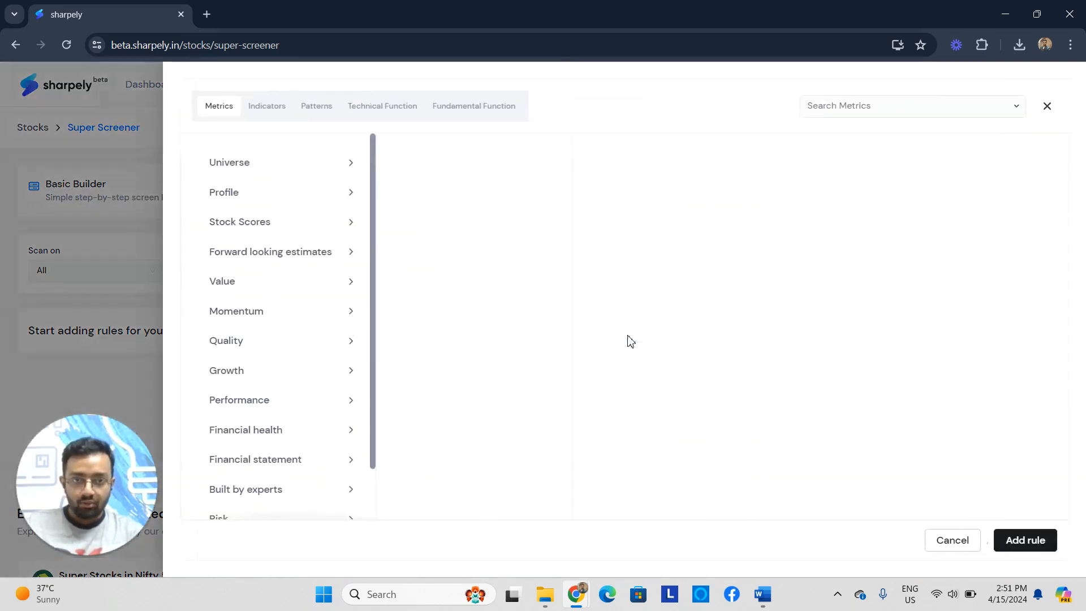
{"action": "left_click", "coordinate": [867, 111]}
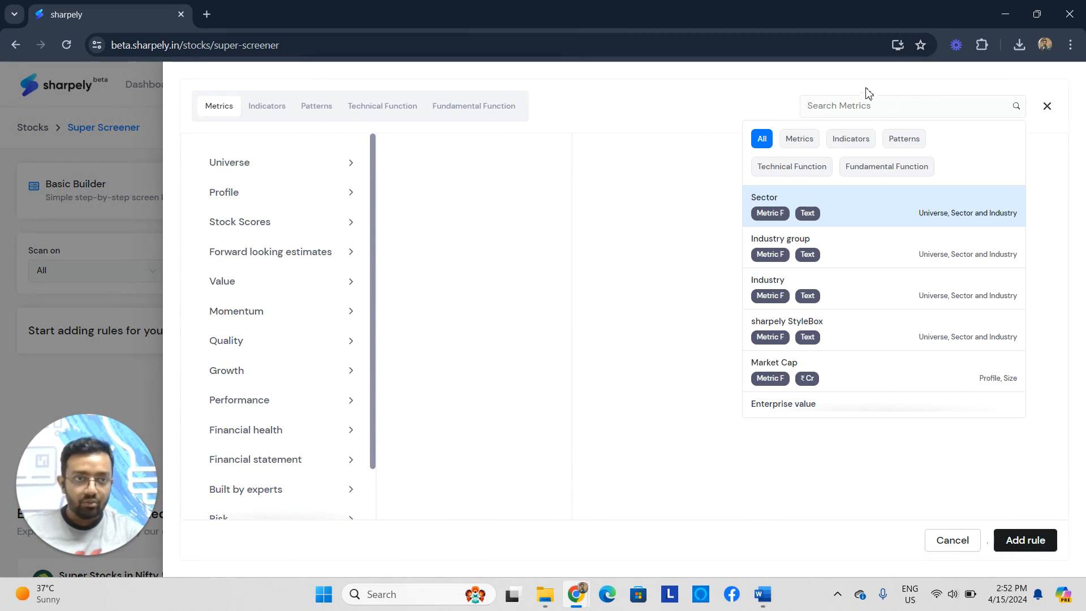
{"action": "type", "text": "sales"}
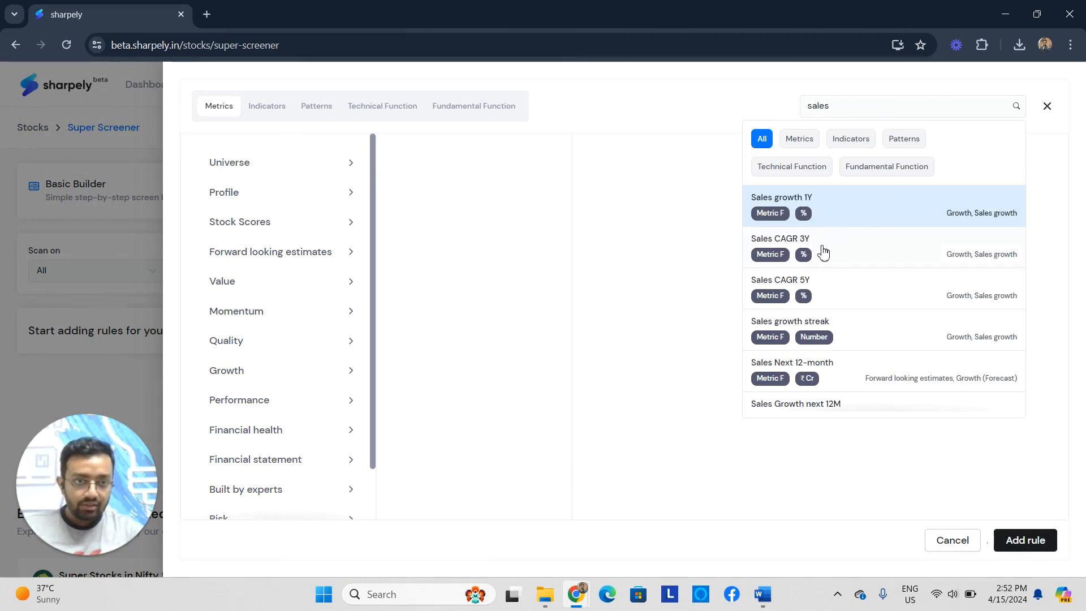
{"action": "left_click", "coordinate": [848, 250]}
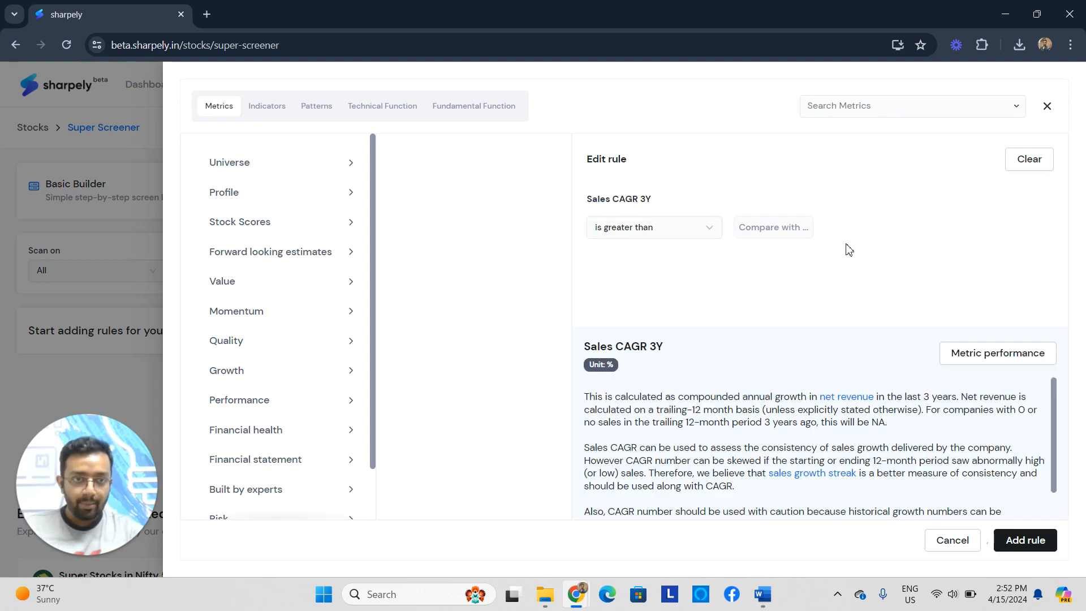
{"action": "left_click", "coordinate": [687, 232]}
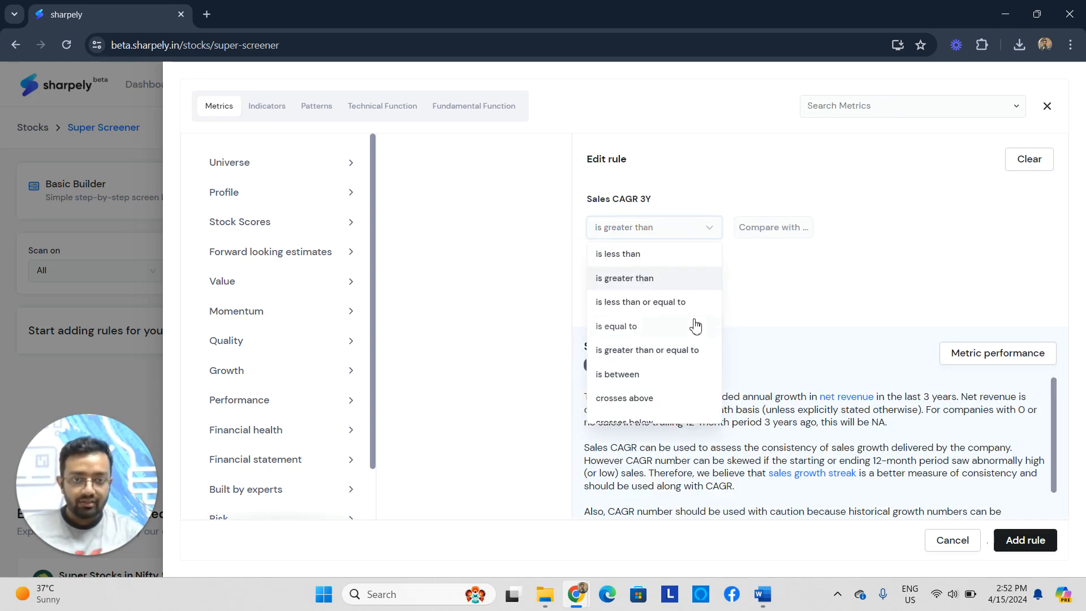
{"action": "left_click", "coordinate": [767, 299]}
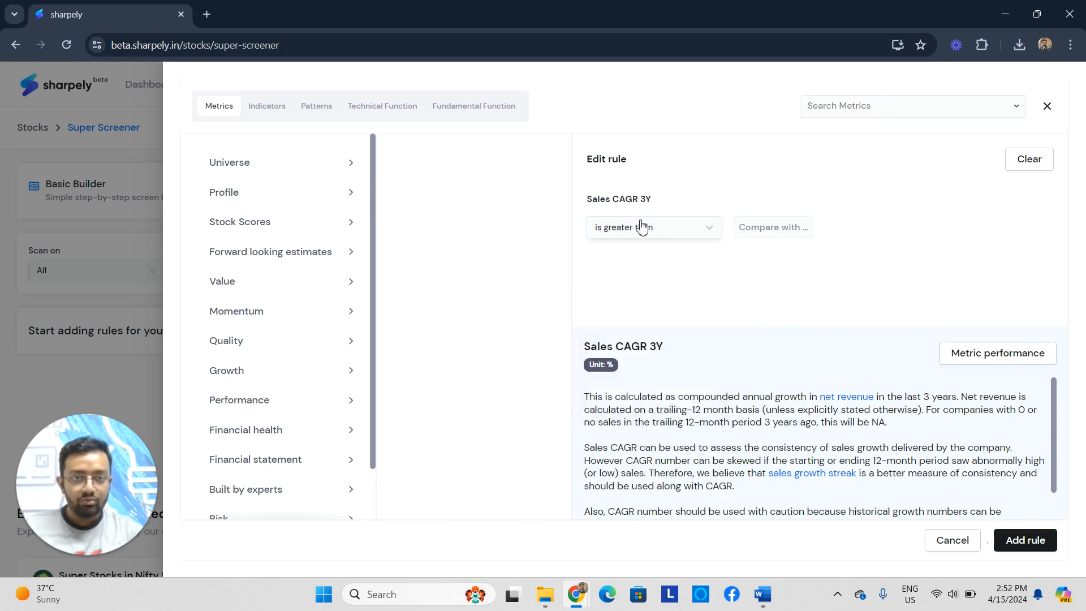
{"action": "left_click", "coordinate": [748, 233]}
{"action": "type", "text": "15"}
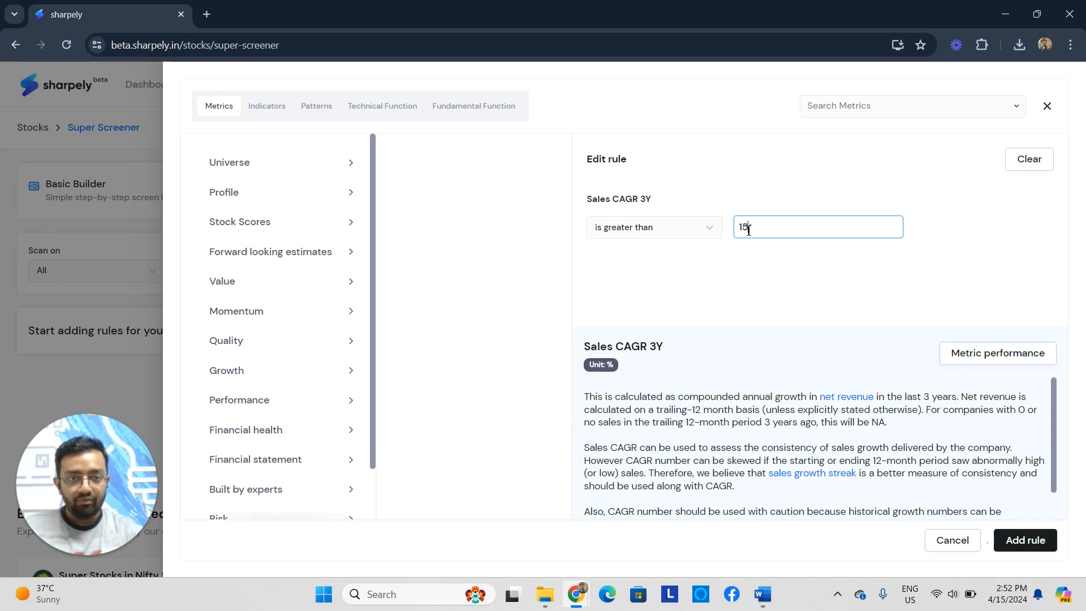
{"action": "left_click", "coordinate": [758, 282]}
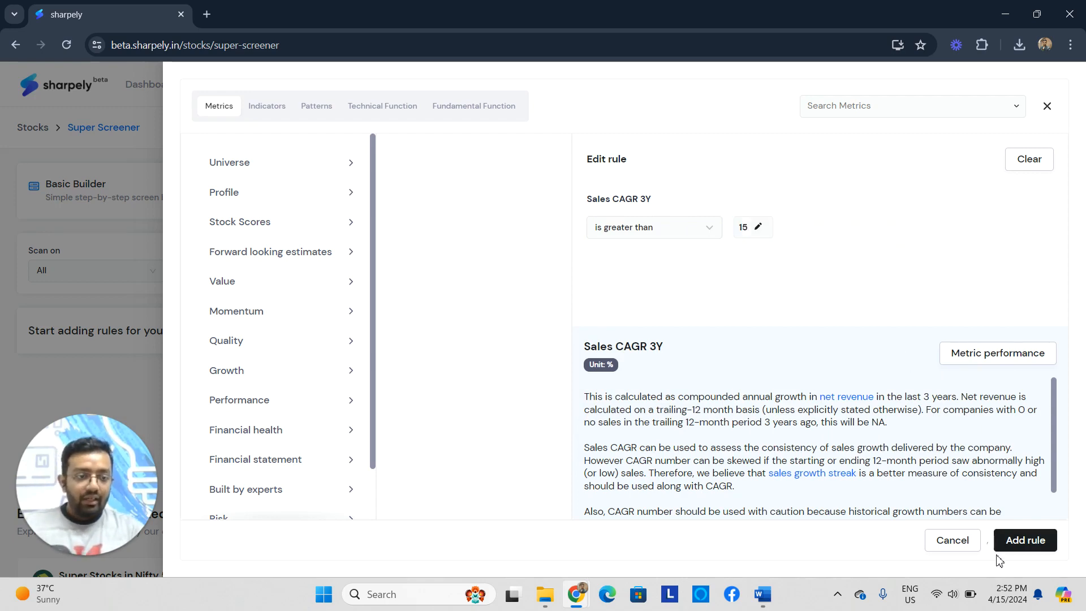
{"action": "left_click", "coordinate": [1025, 540]}
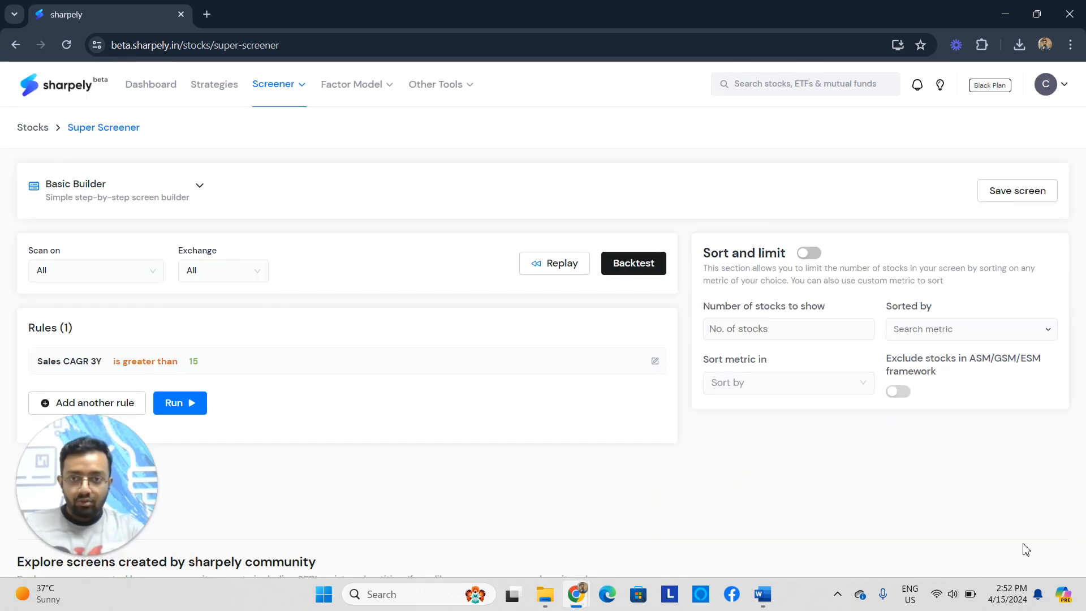
- Add a second screening rule requiring Sales CAGR 5Y to be greater than 15
{"action": "scroll", "coordinate": [110, 375], "scroll_direction": "down", "scroll_amount": 3}
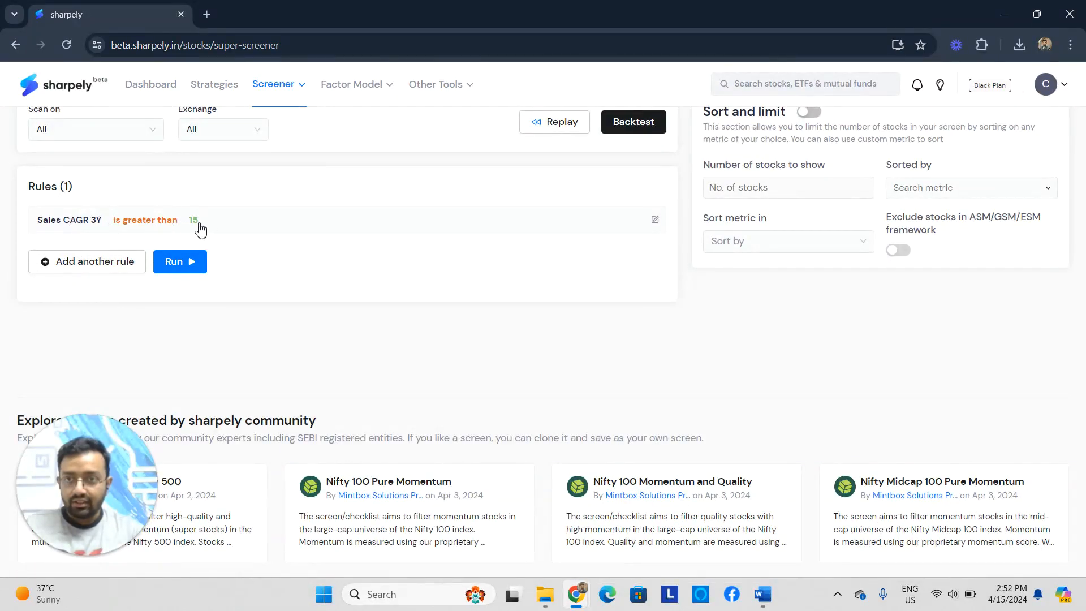
{"action": "scroll", "coordinate": [170, 266], "scroll_direction": "up", "scroll_amount": 1}
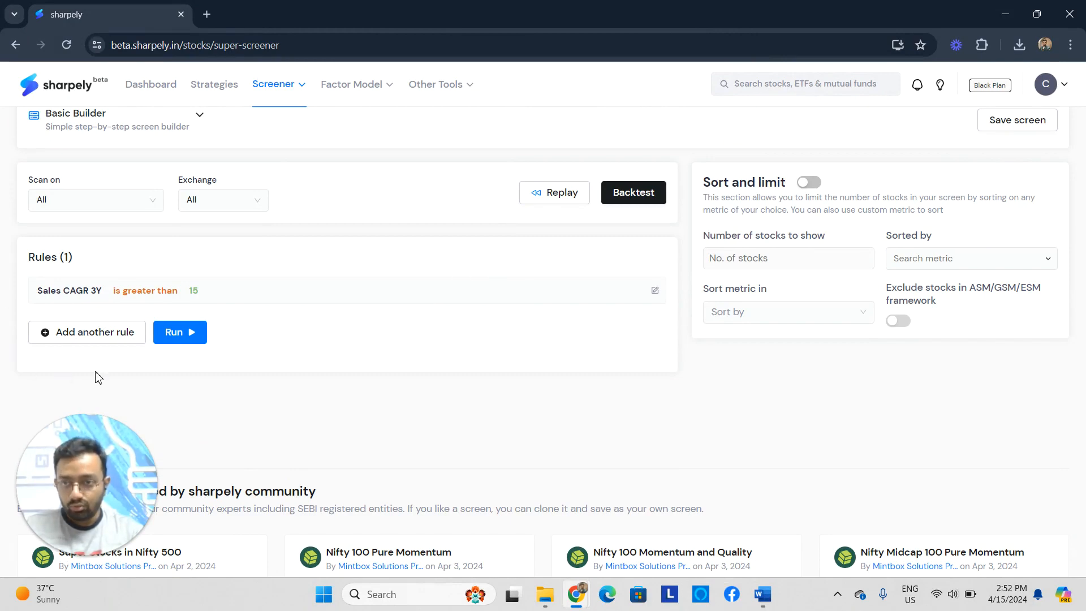
{"action": "left_click", "coordinate": [106, 339]}
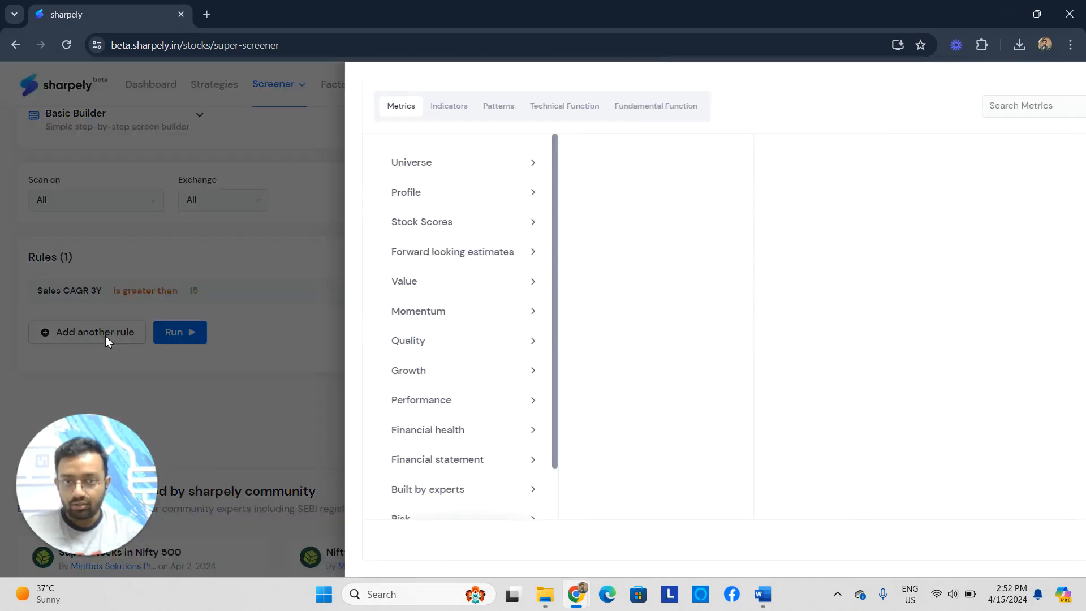
{"action": "left_click", "coordinate": [852, 107]}
{"action": "type", "text": "sales"}
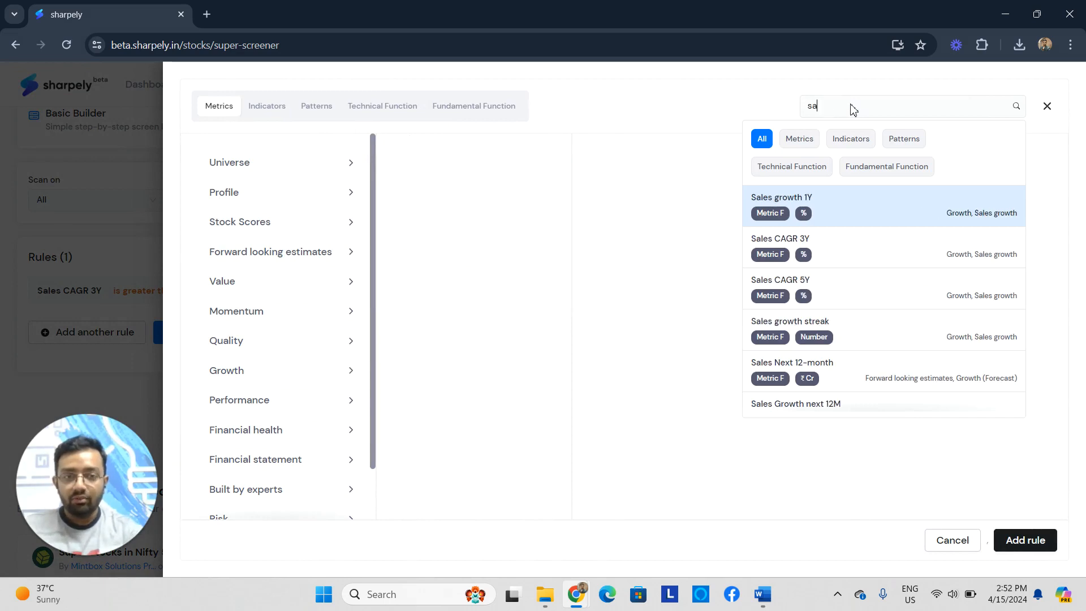
{"action": "left_click", "coordinate": [847, 285]}
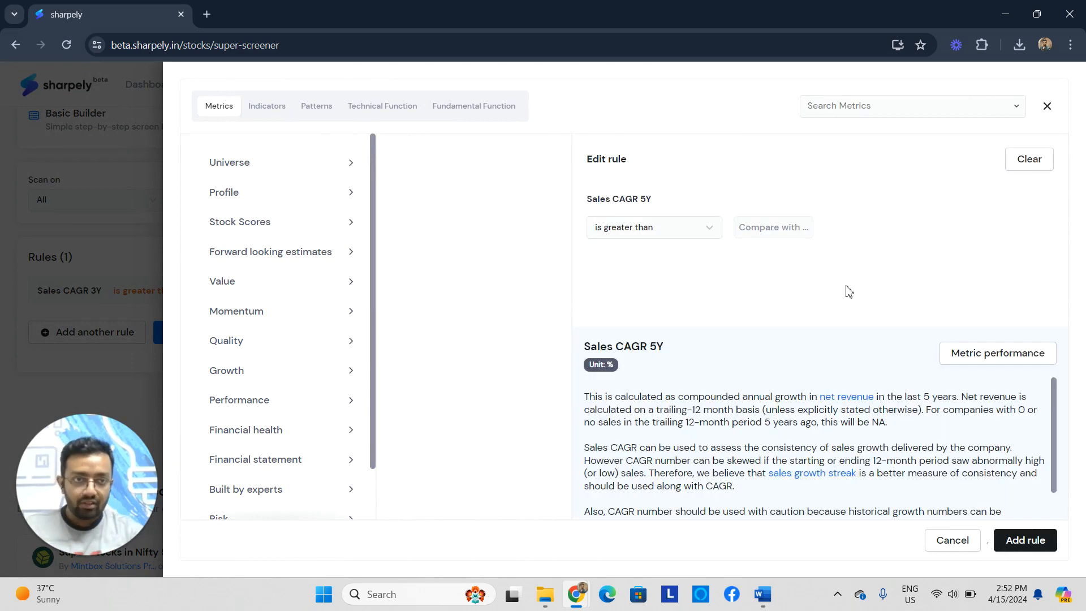
{"action": "left_click", "coordinate": [768, 229]}
{"action": "type", "text": "15"}
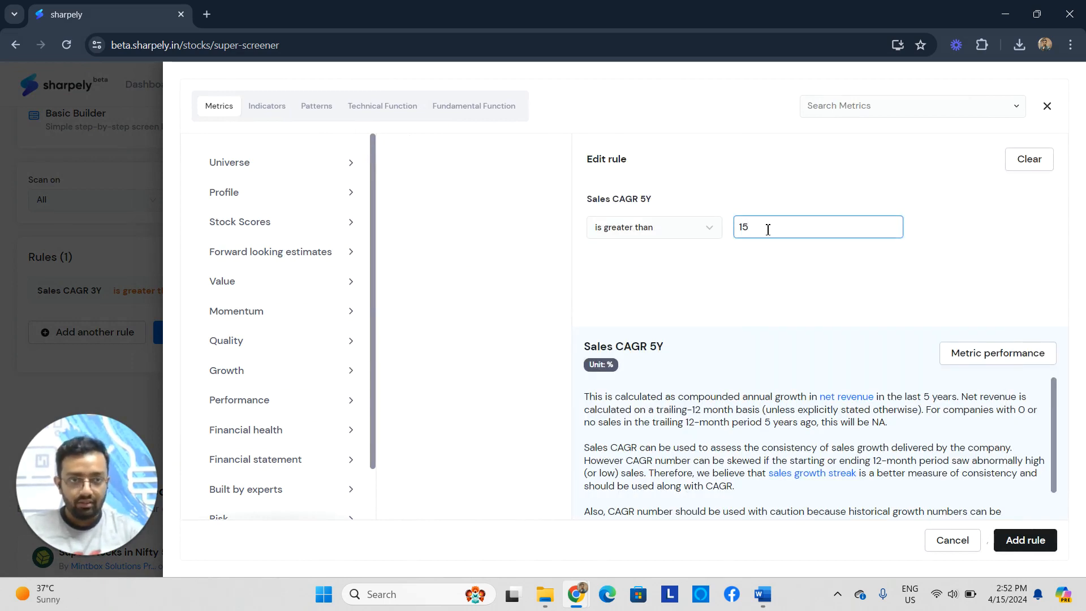
{"action": "left_click", "coordinate": [785, 278]}
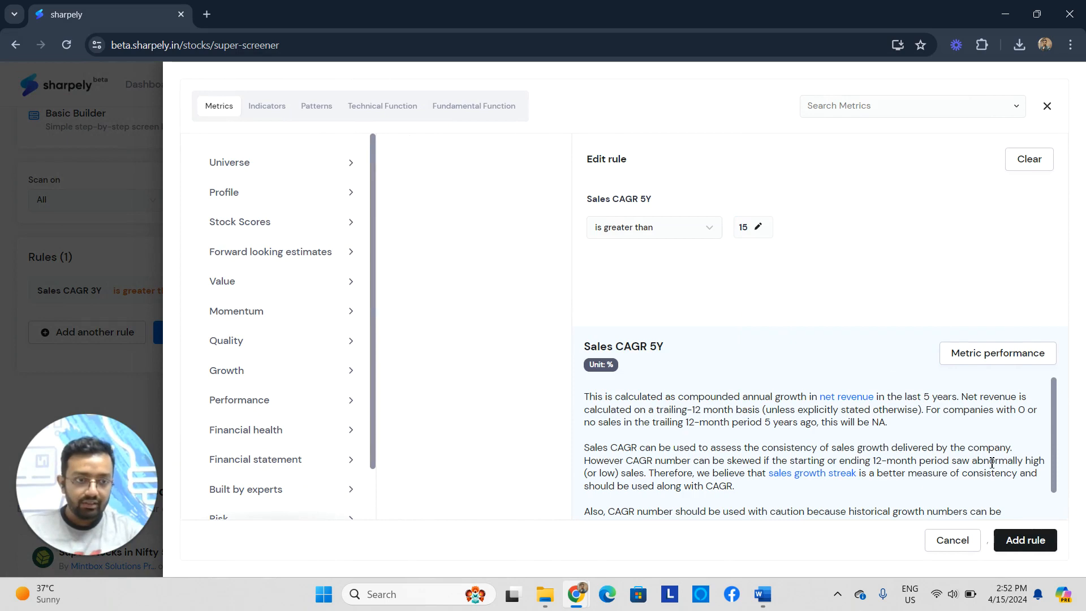
{"action": "left_click", "coordinate": [1025, 540]}
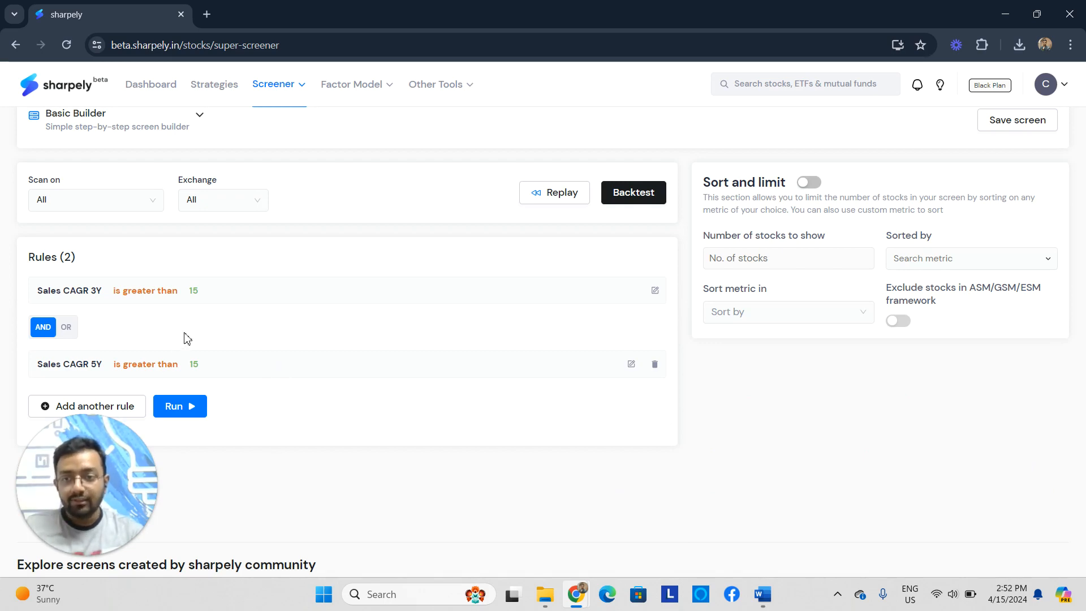
- Add a third screening rule requiring EPS CAGR 3Y to be greater than 35
{"action": "scroll", "coordinate": [187, 336], "scroll_direction": "down", "scroll_amount": 3}
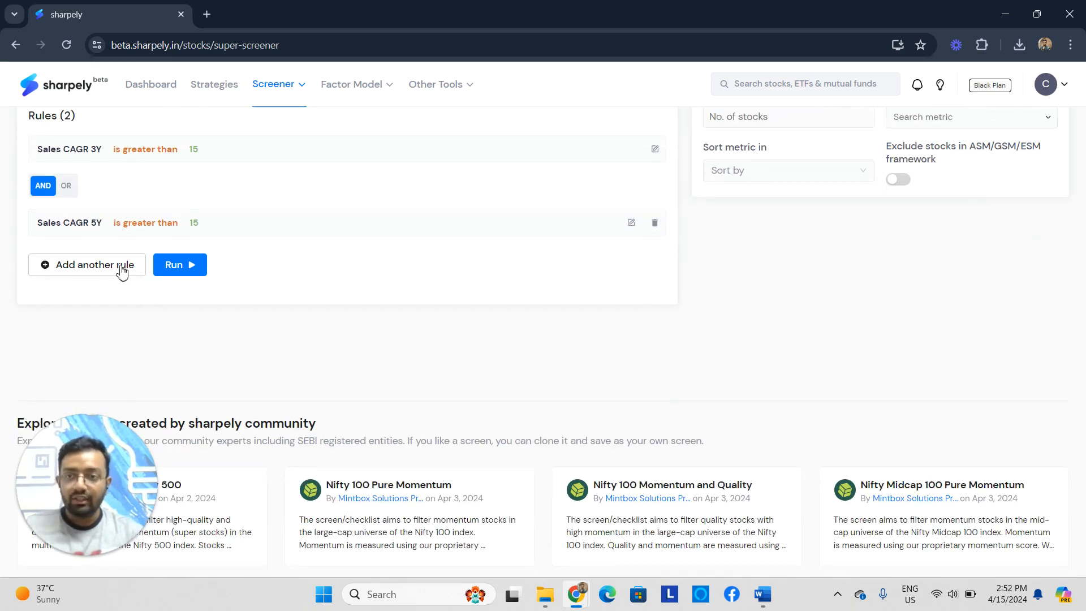
{"action": "left_click", "coordinate": [122, 271]}
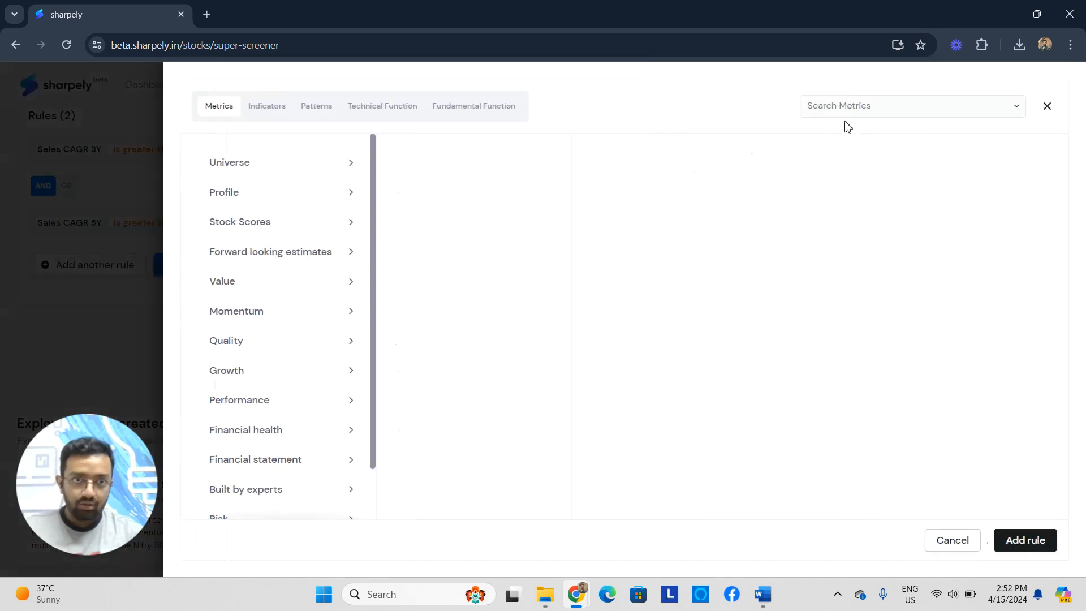
{"action": "left_click", "coordinate": [865, 107]}
{"action": "type", "text": "EPS"}
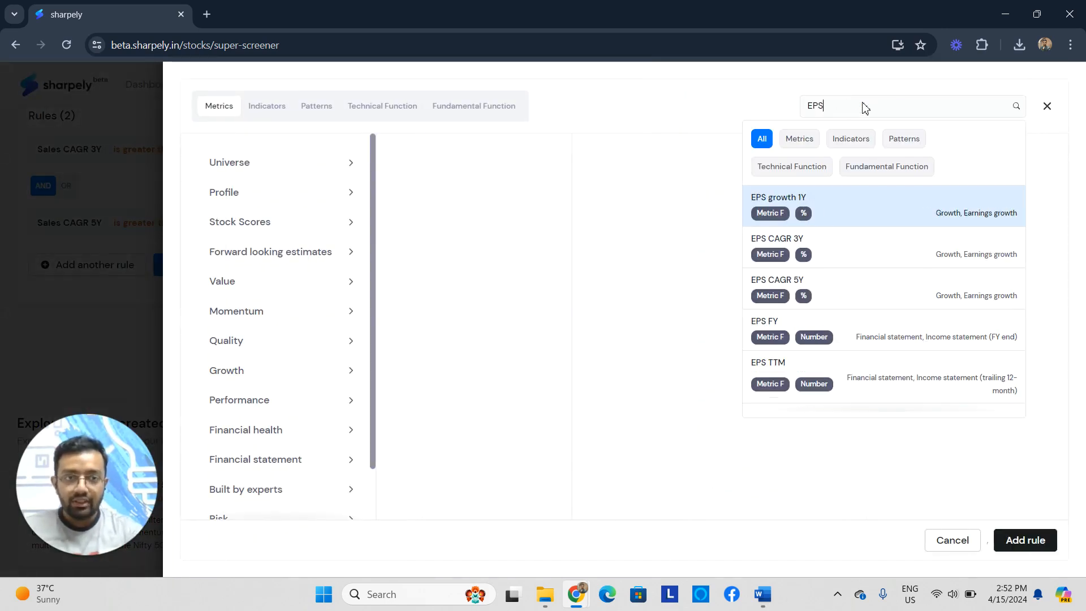
{"action": "left_click", "coordinate": [842, 247]}
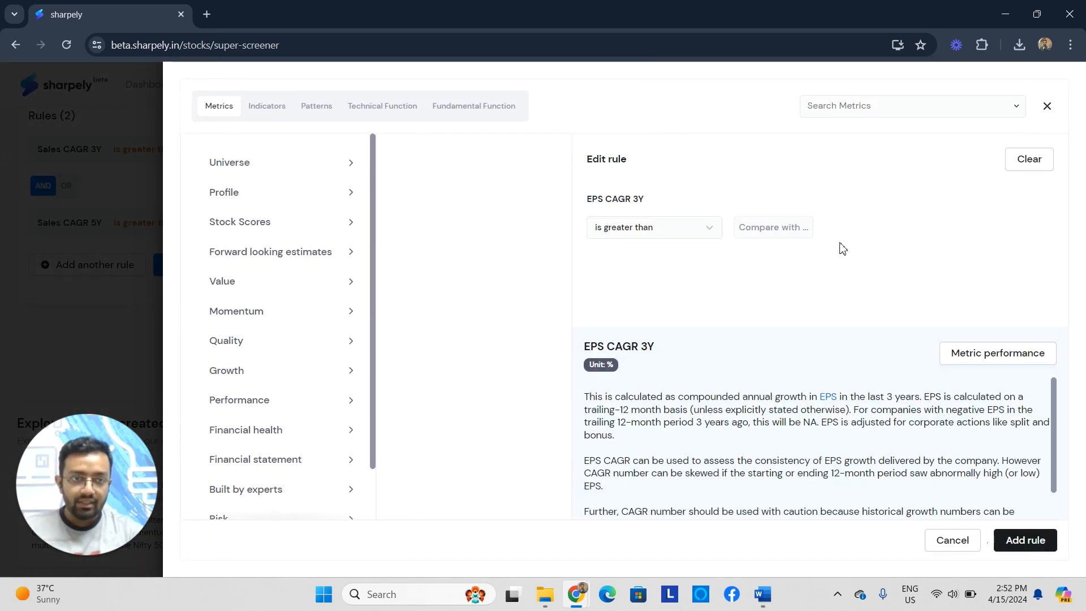
{"action": "left_click", "coordinate": [762, 228]}
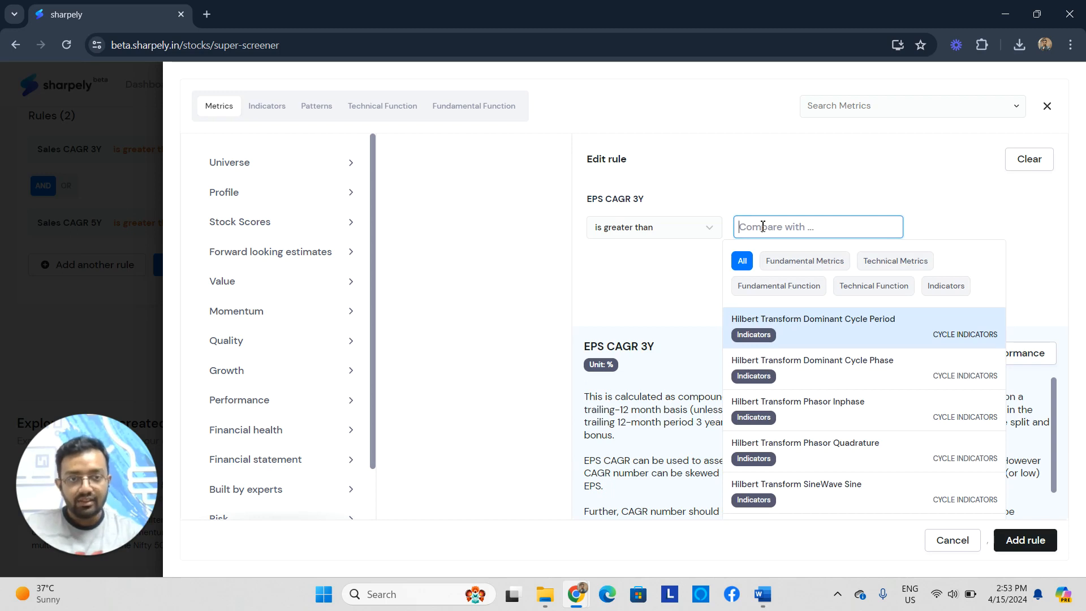
{"action": "type", "text": "35"}
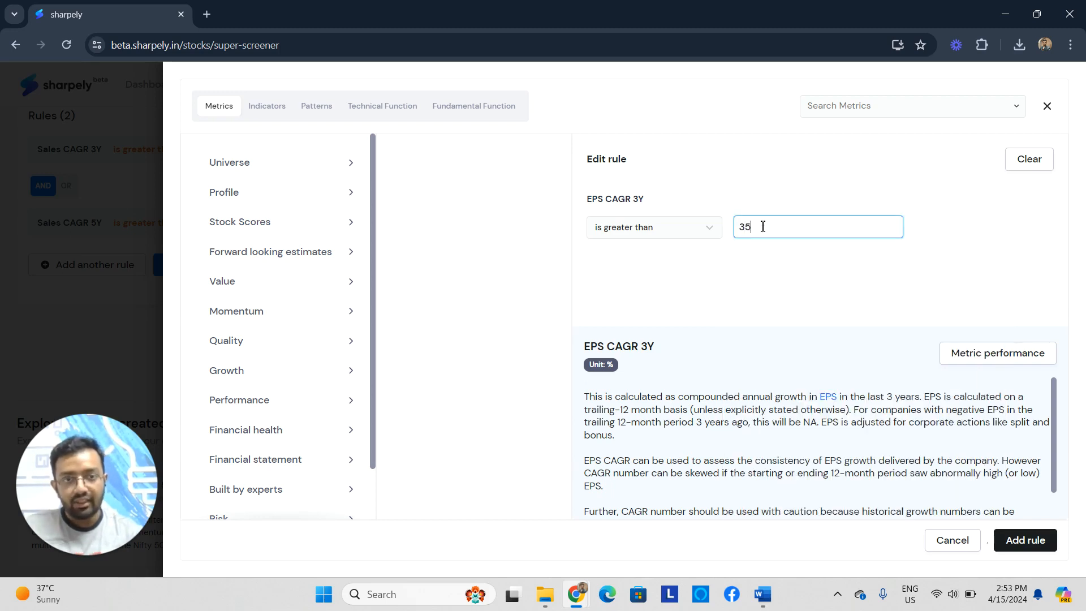
{"action": "key", "text": "Return"}
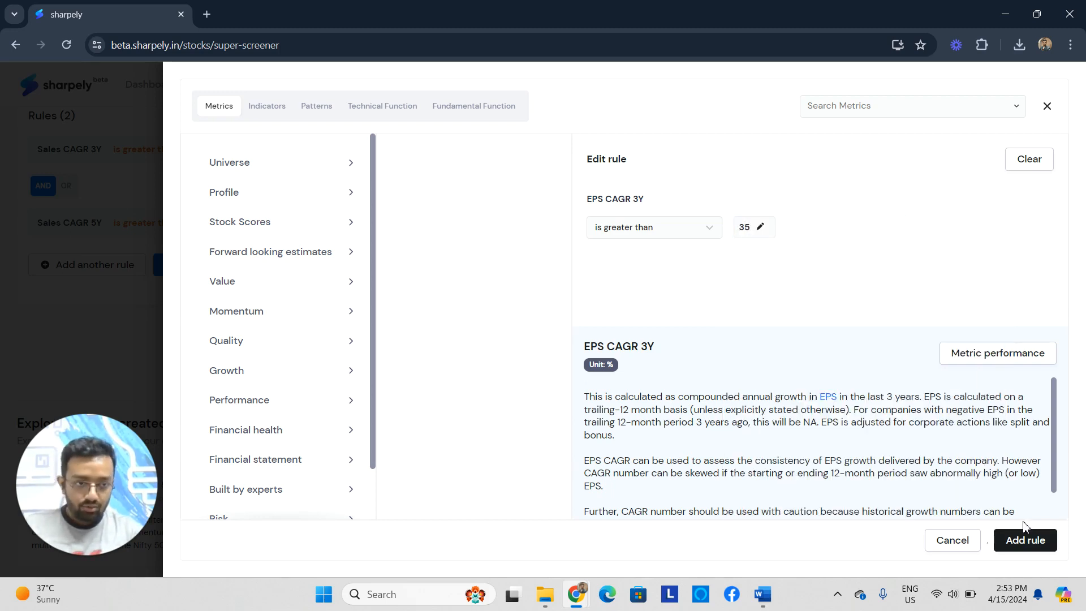
{"action": "left_click", "coordinate": [1026, 543]}
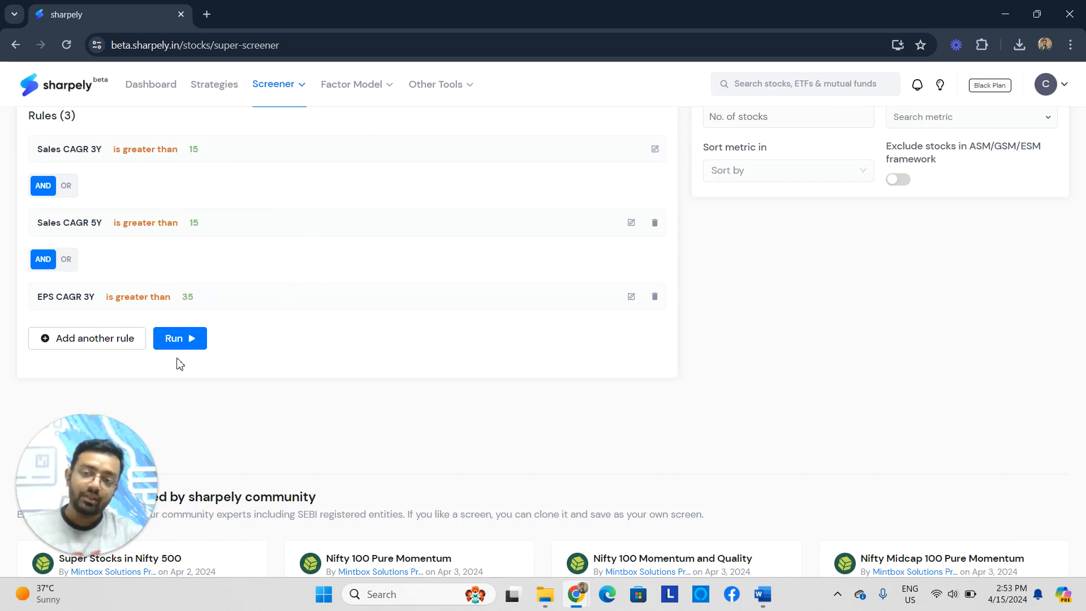
- Add a fourth screening rule requiring EPS CAGR 5Y to be greater than 35
{"action": "left_click", "coordinate": [108, 345]}
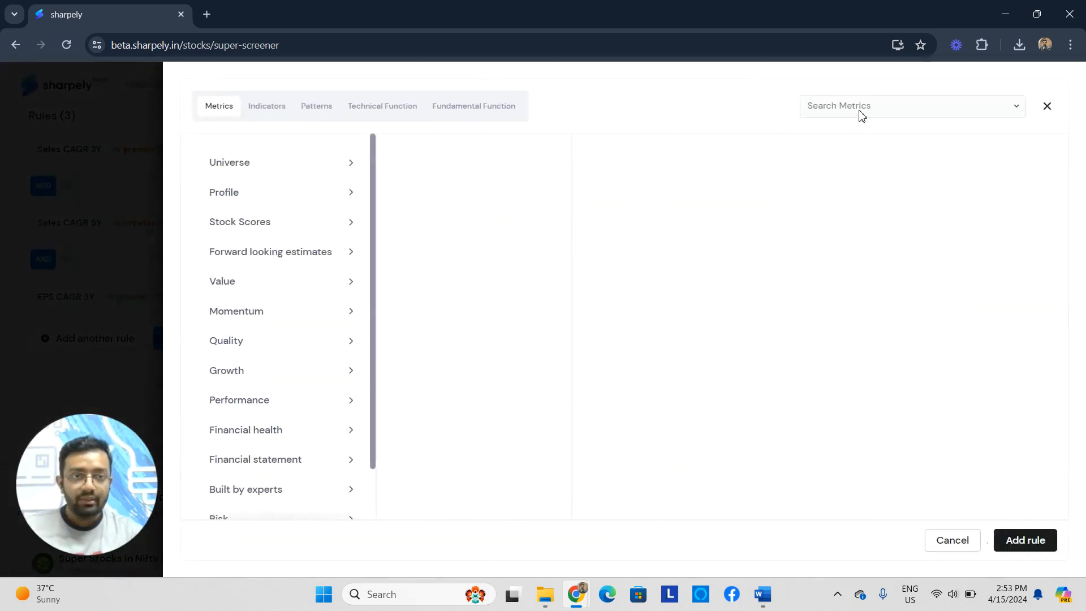
{"action": "left_click", "coordinate": [864, 106]}
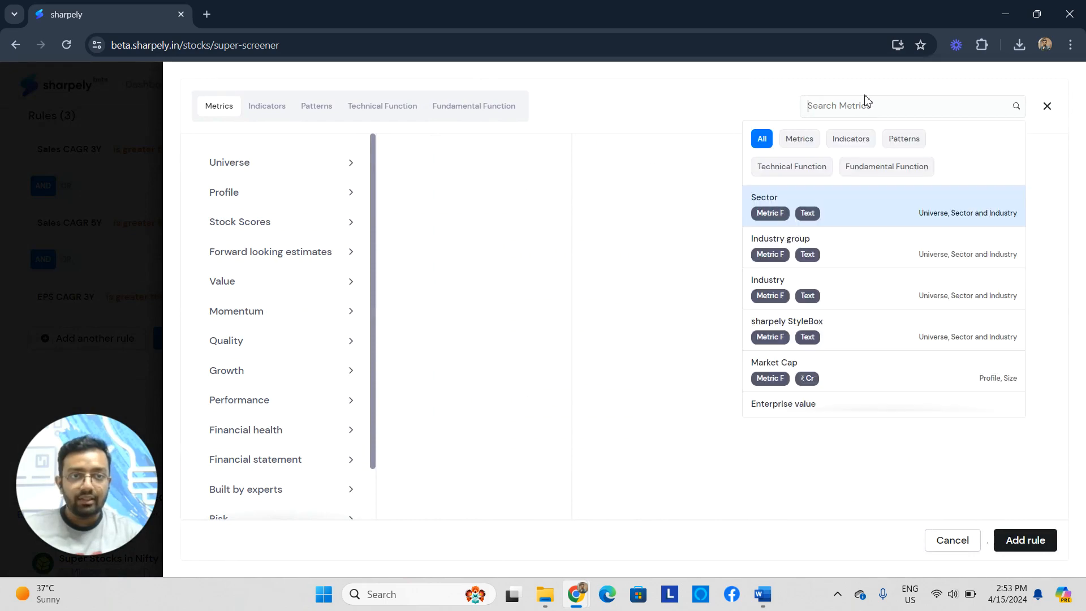
{"action": "type", "text": "eps"}
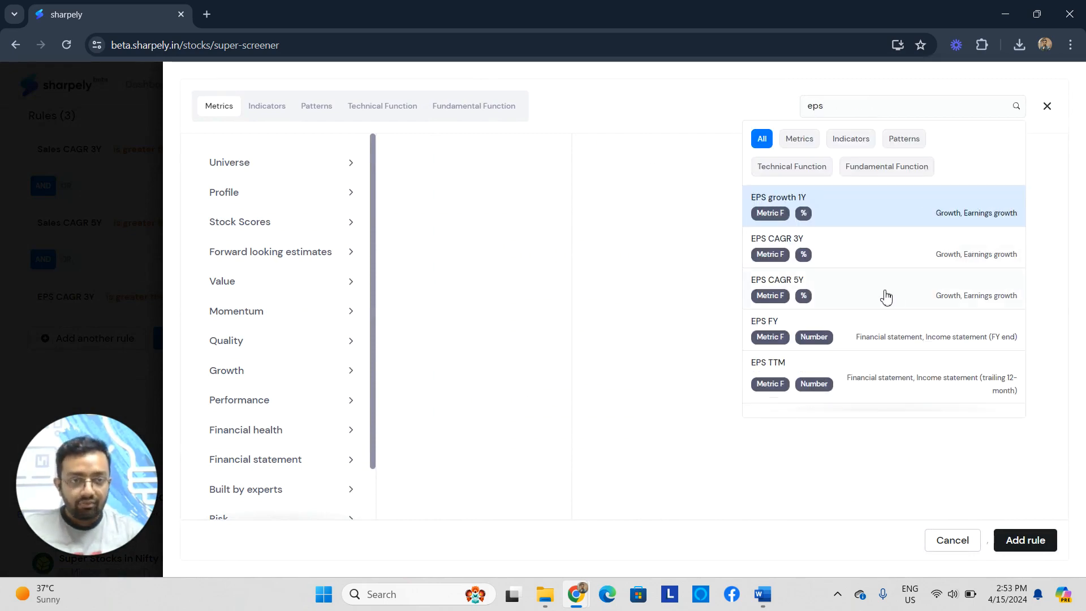
{"action": "left_click", "coordinate": [887, 292]}
{"action": "left_click", "coordinate": [764, 229]}
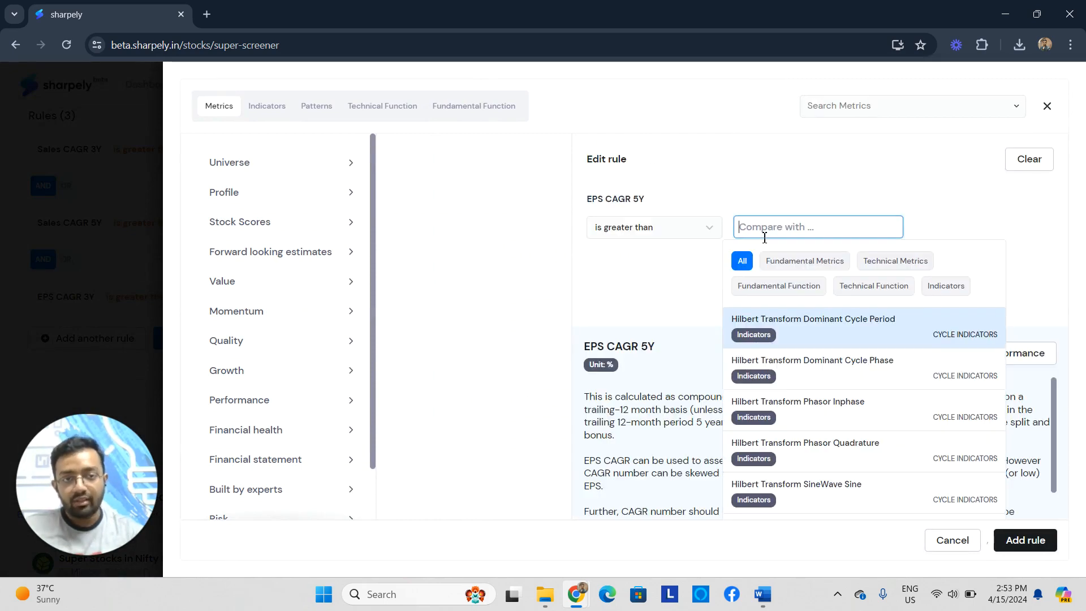
{"action": "type", "text": "35"}
{"action": "key", "text": "Return"}
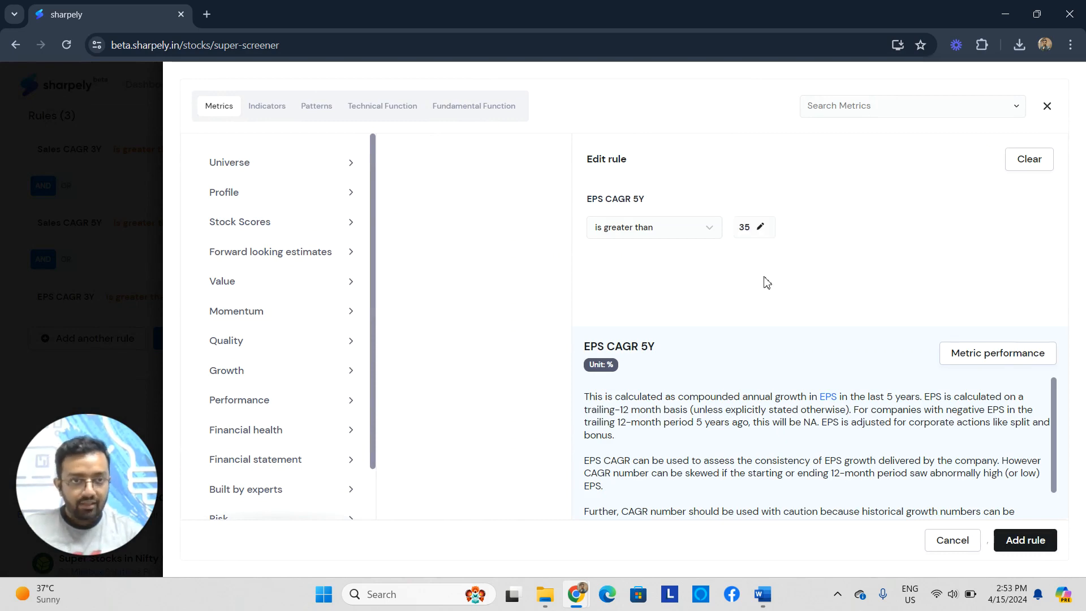
{"action": "left_click", "coordinate": [1025, 540]}
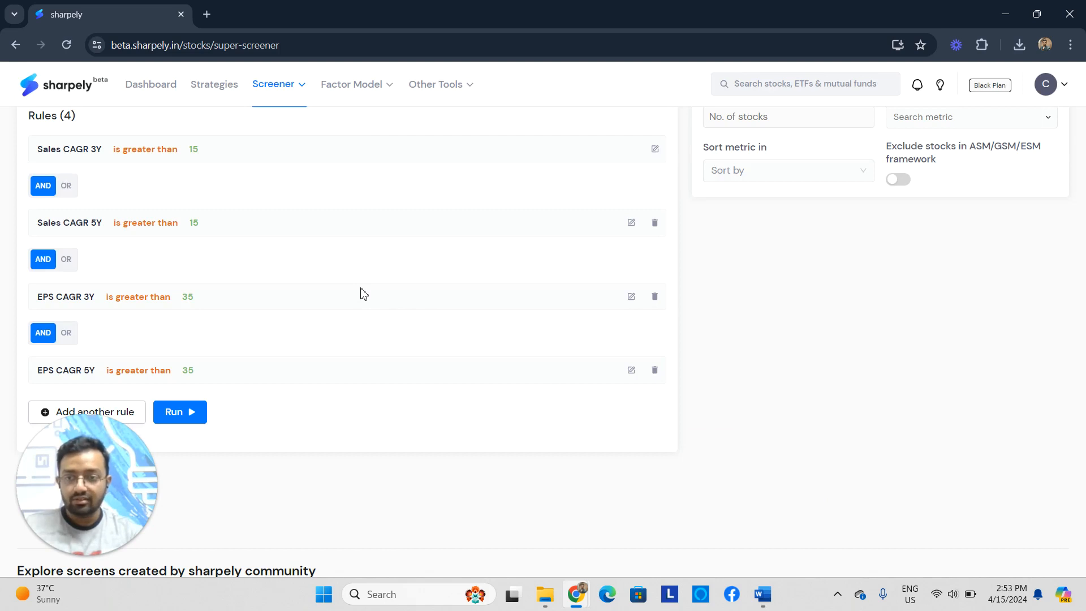
- Run the screen with the four sales and EPS growth rules
{"action": "scroll", "coordinate": [559, 311], "scroll_direction": "up", "scroll_amount": 1}
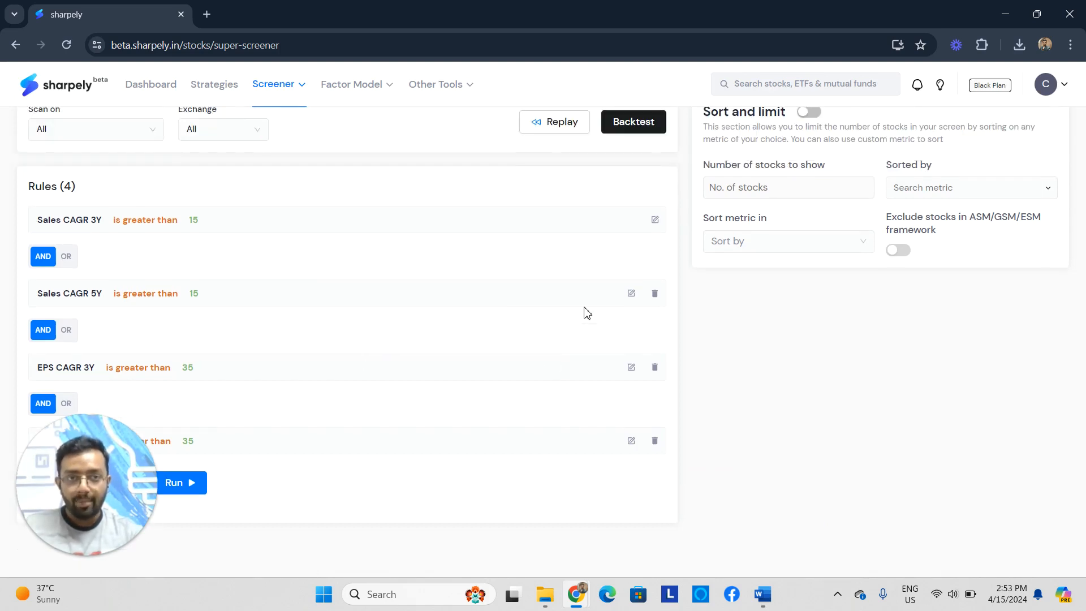
{"action": "scroll", "coordinate": [373, 339], "scroll_direction": "down", "scroll_amount": 1}
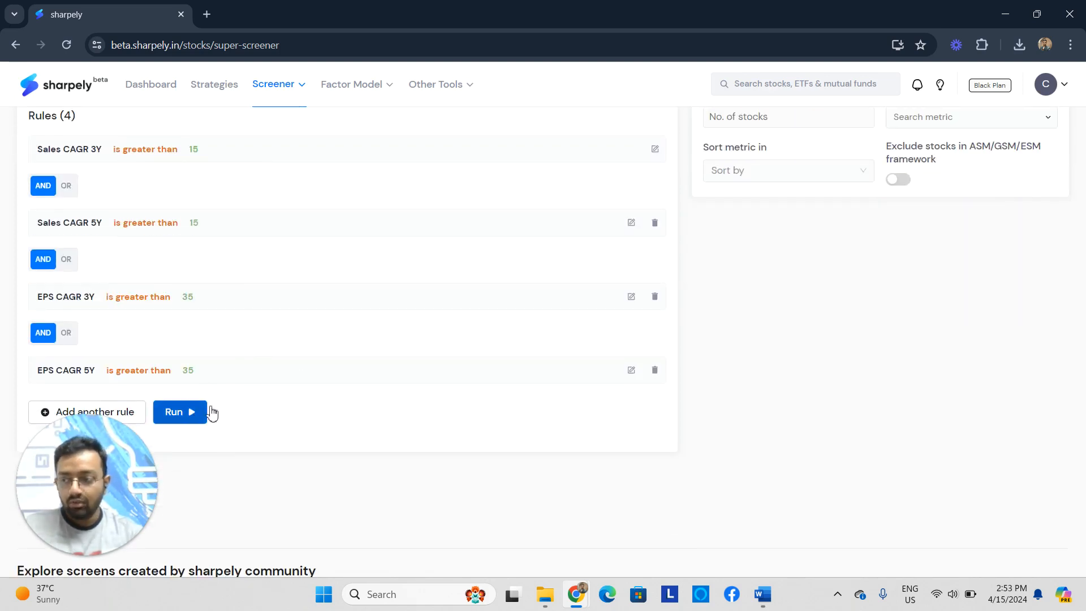
{"action": "left_click", "coordinate": [194, 417]}
{"action": "scroll", "coordinate": [124, 348], "scroll_direction": "down", "scroll_amount": 1}
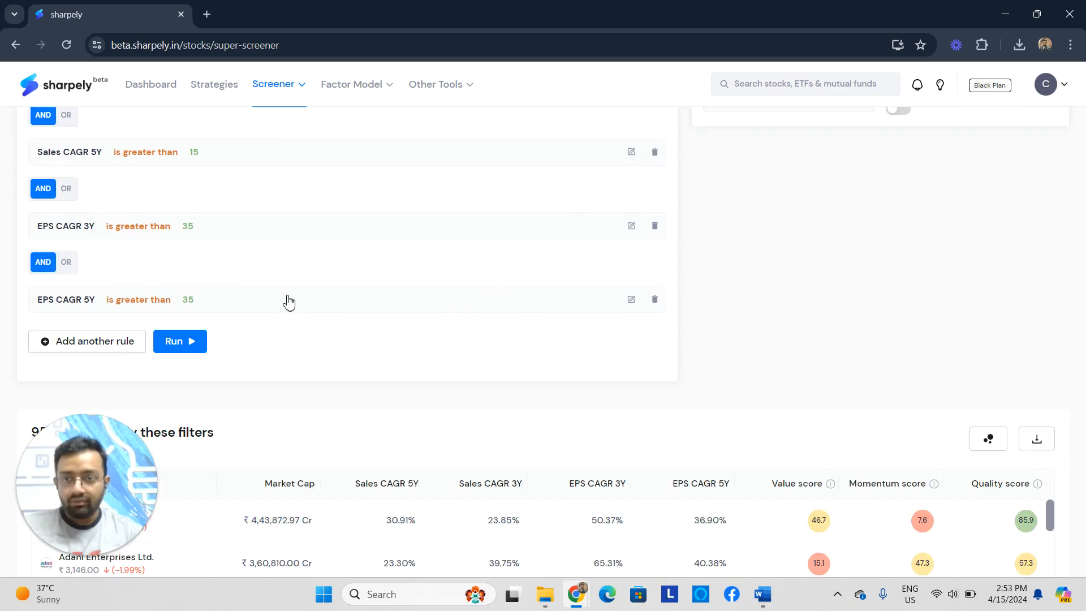
{"action": "scroll", "coordinate": [136, 357], "scroll_direction": "up", "scroll_amount": 1}
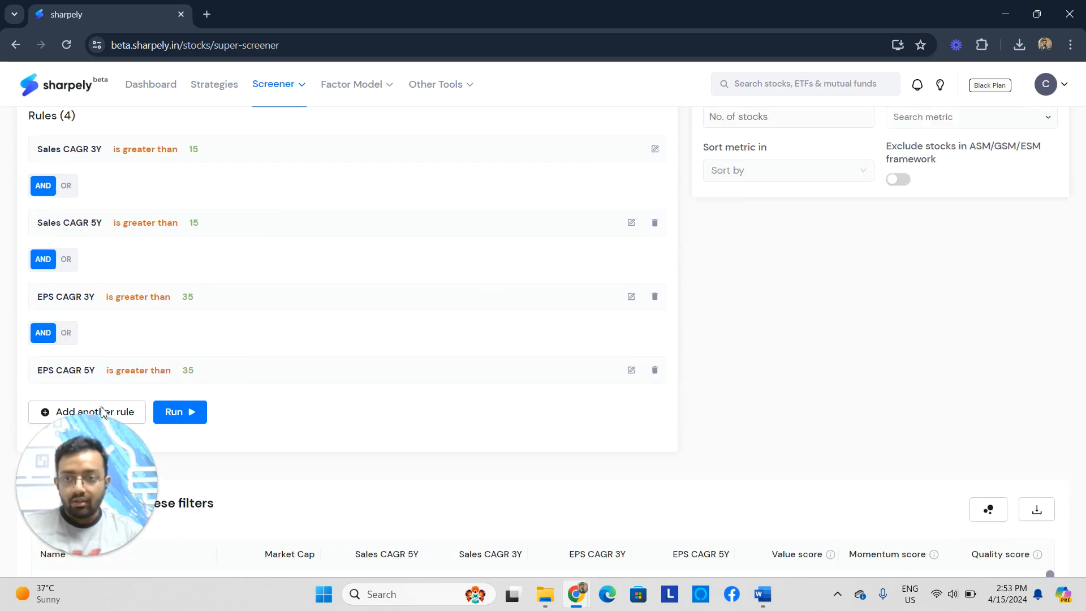
- Add a fifth screening rule requiring ROE TTM to be greater than 15
{"action": "scroll", "coordinate": [135, 396], "scroll_direction": "down", "scroll_amount": 1}
{"action": "left_click", "coordinate": [128, 341]}
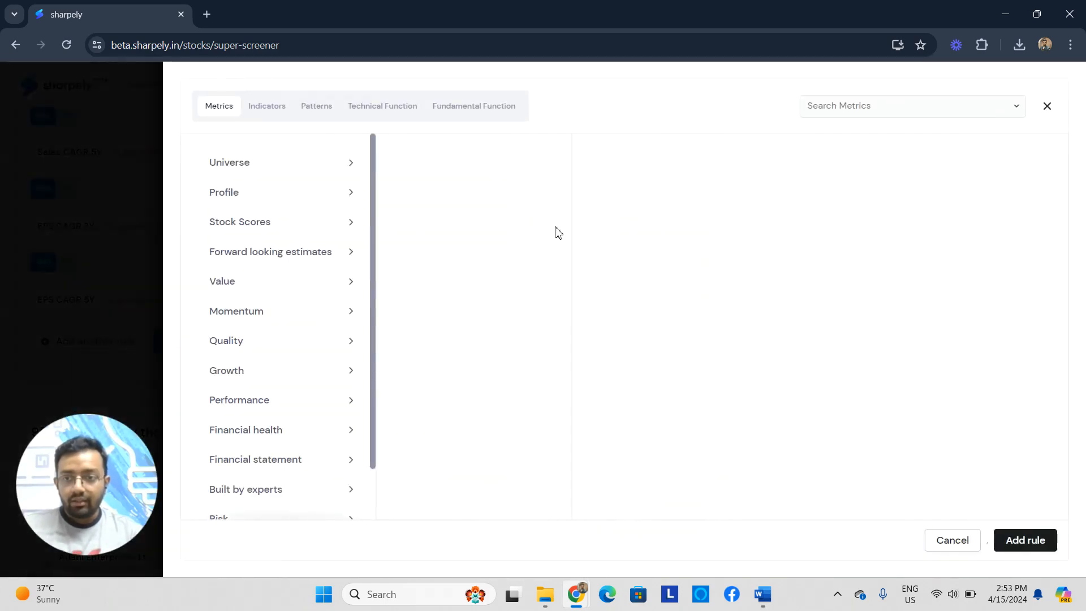
{"action": "left_click", "coordinate": [878, 108]}
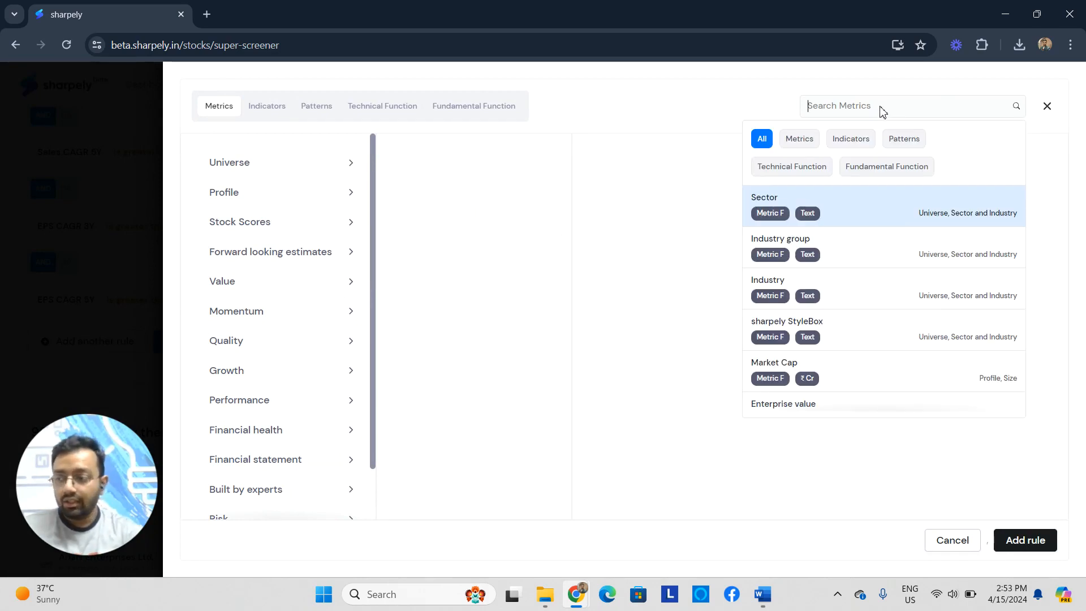
{"action": "type", "text": "RO"}
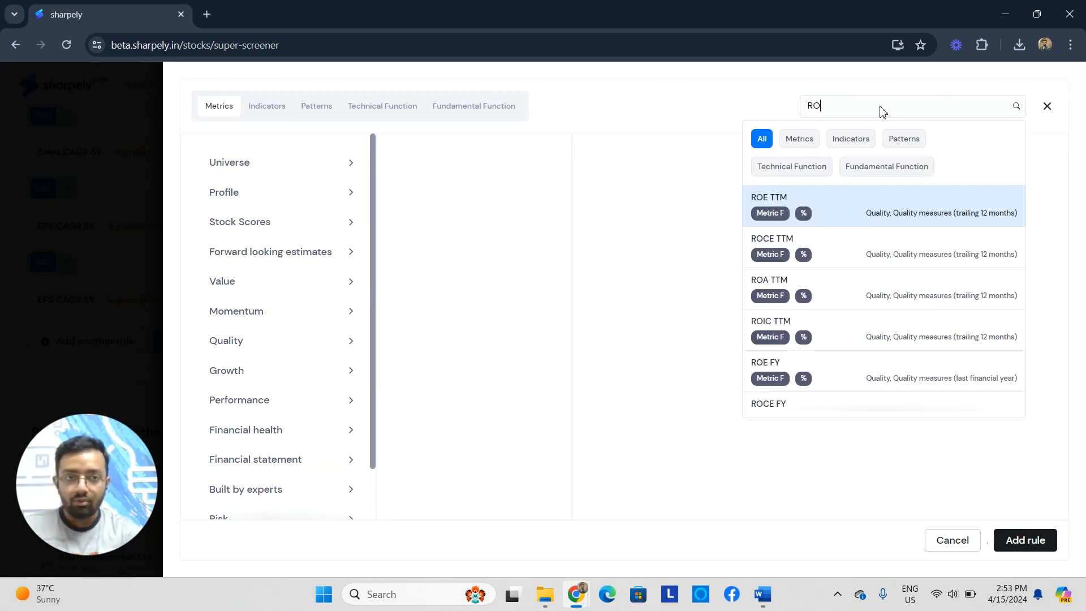
{"action": "type", "text": "E"}
{"action": "left_click", "coordinate": [853, 215]}
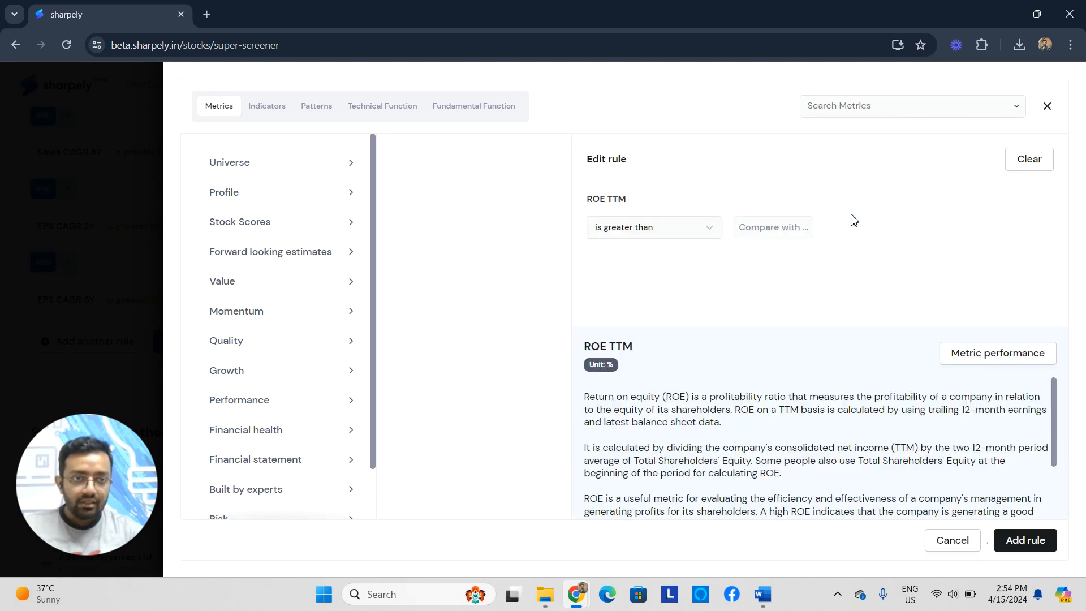
{"action": "left_click", "coordinate": [771, 231]}
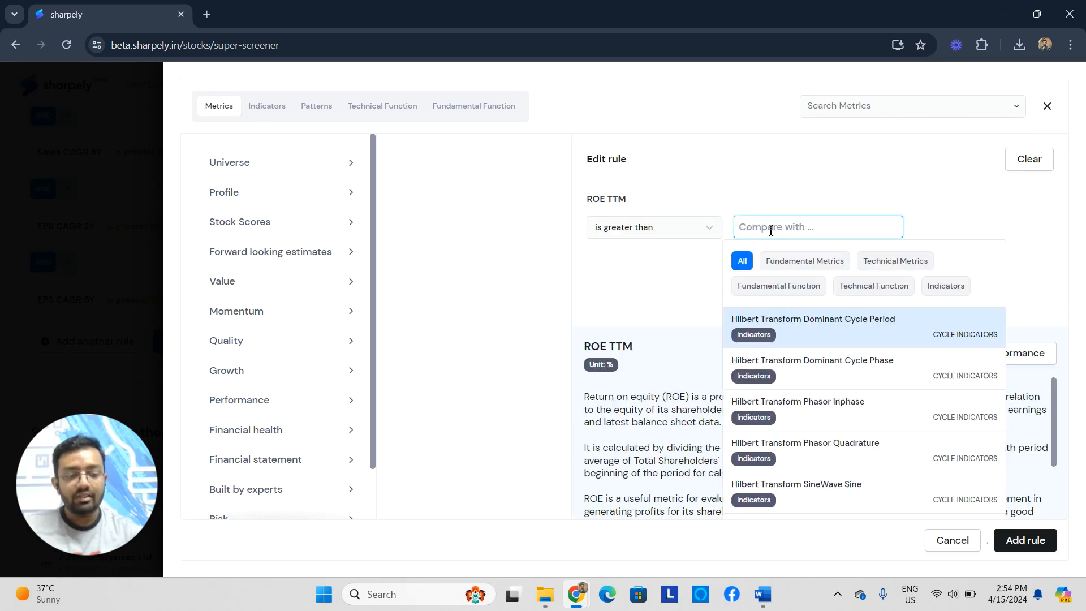
{"action": "type", "text": "15"}
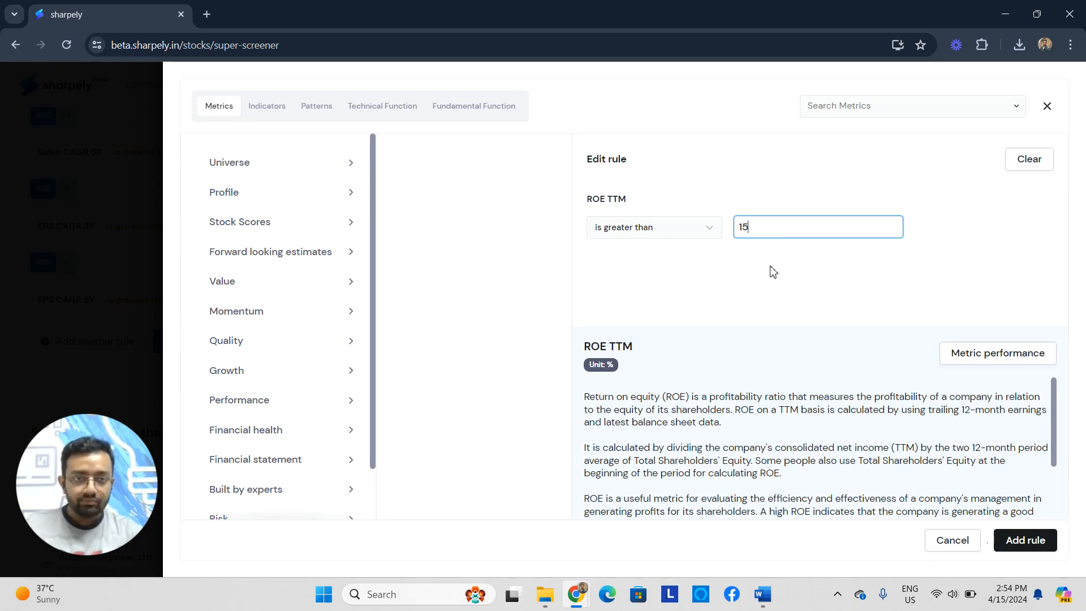
{"action": "left_click", "coordinate": [695, 289]}
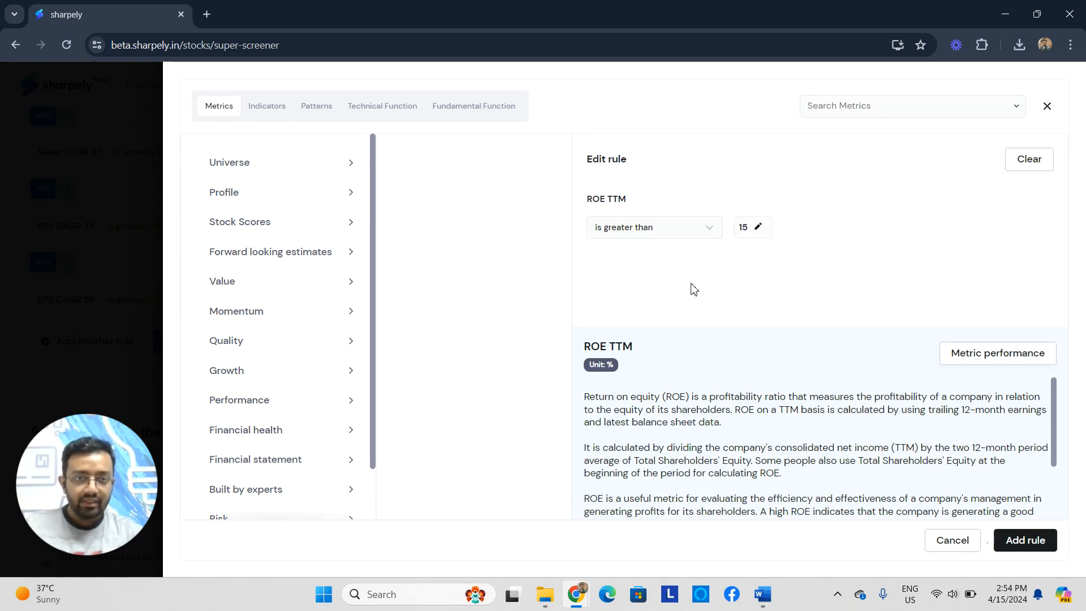
{"action": "left_click", "coordinate": [1035, 547]}
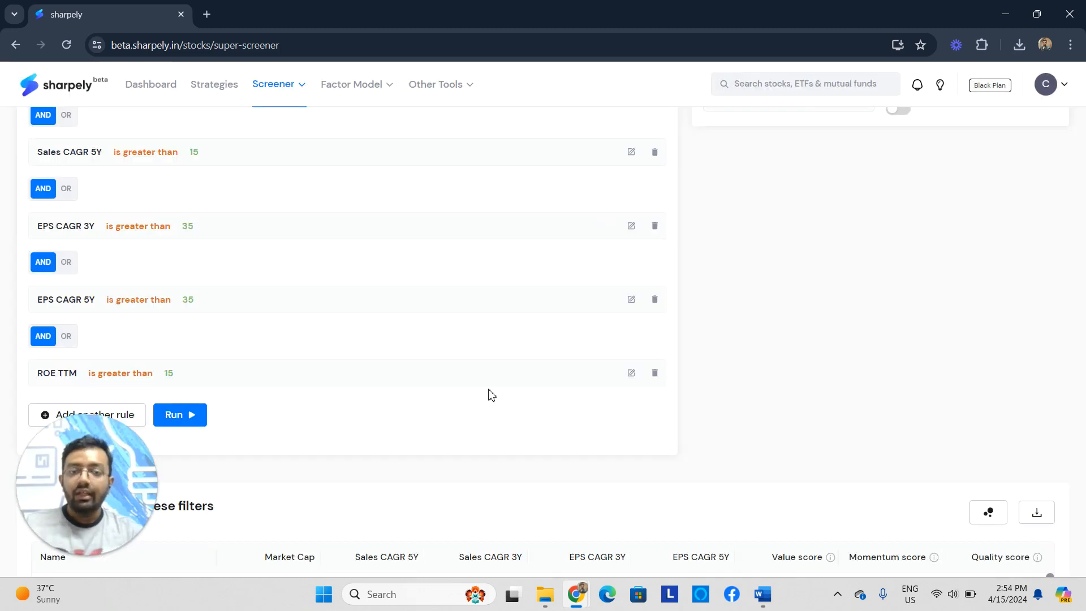
- Add a sixth screening rule requiring PE Ratio to be less than 25
{"action": "scroll", "coordinate": [503, 306], "scroll_direction": "up", "scroll_amount": 1}
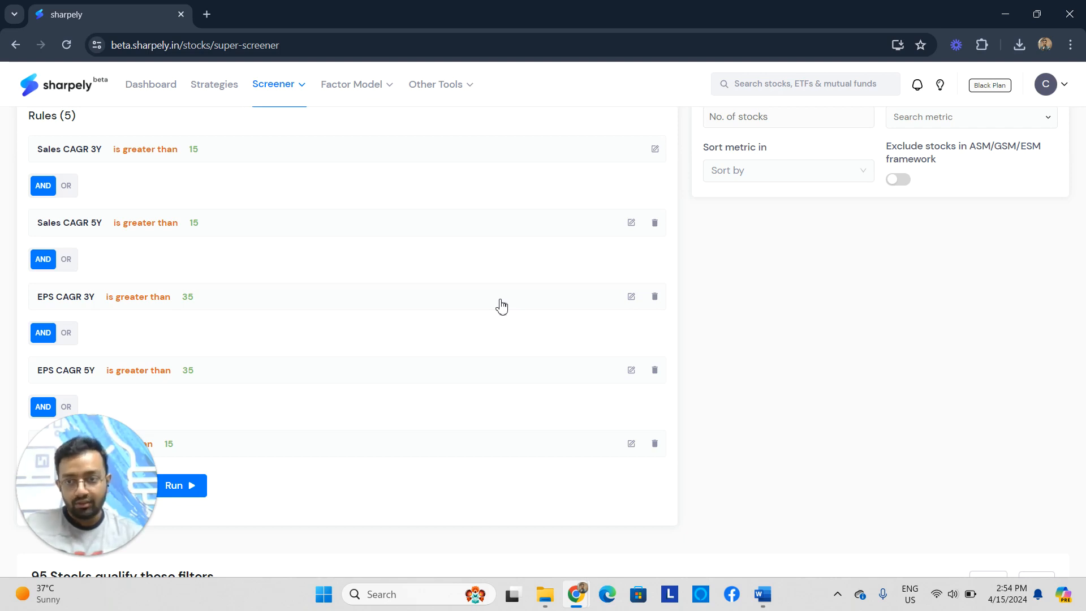
{"action": "scroll", "coordinate": [105, 355], "scroll_direction": "down", "scroll_amount": 2}
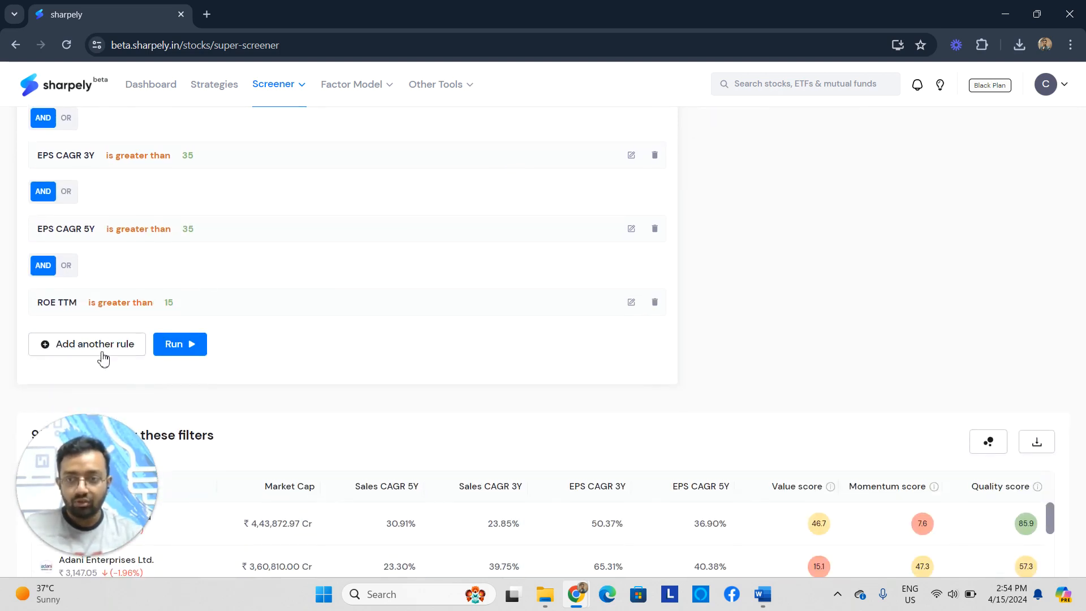
{"action": "left_click", "coordinate": [102, 352]}
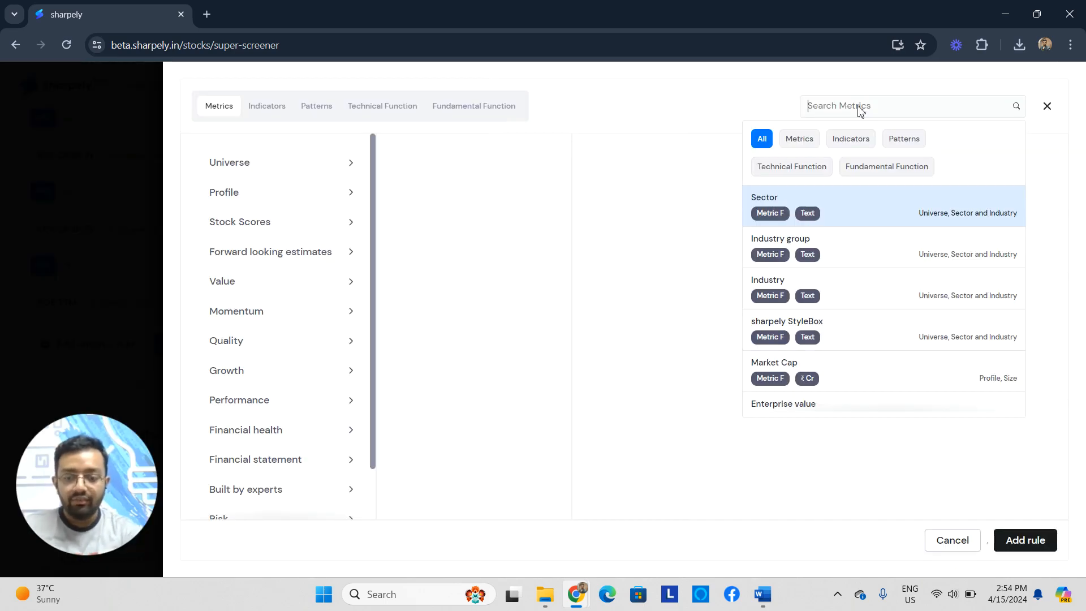
{"action": "type", "text": "PE rat"}
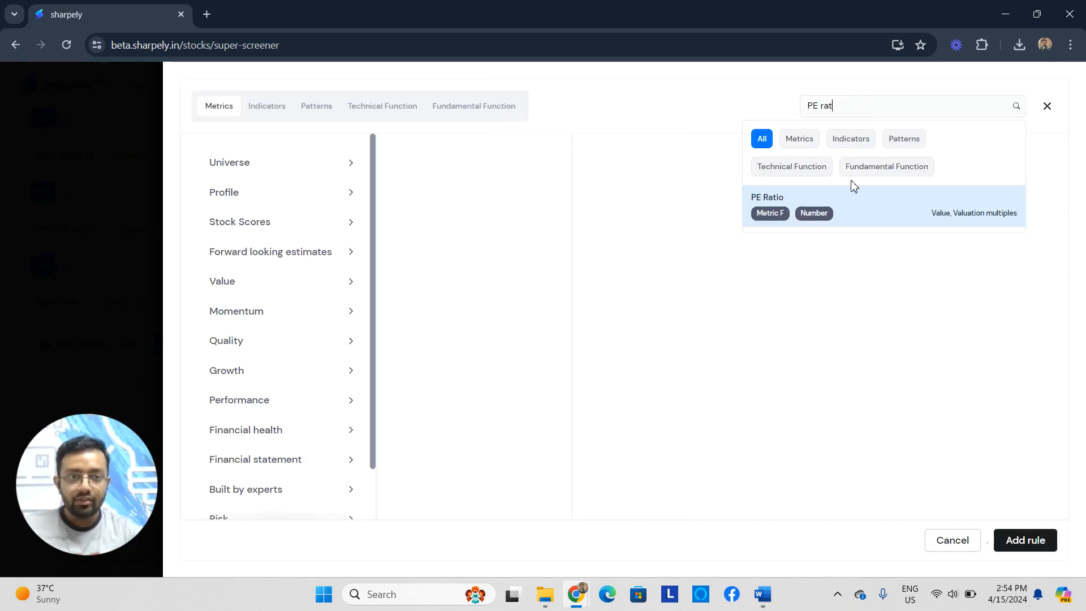
{"action": "left_click", "coordinate": [869, 216]}
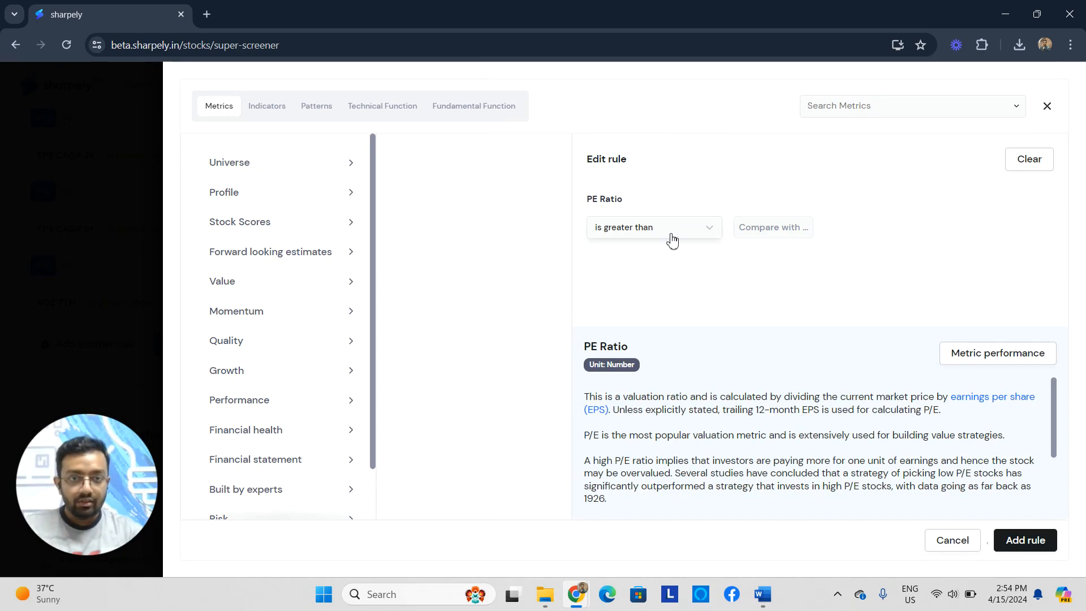
{"action": "left_click", "coordinate": [671, 235]}
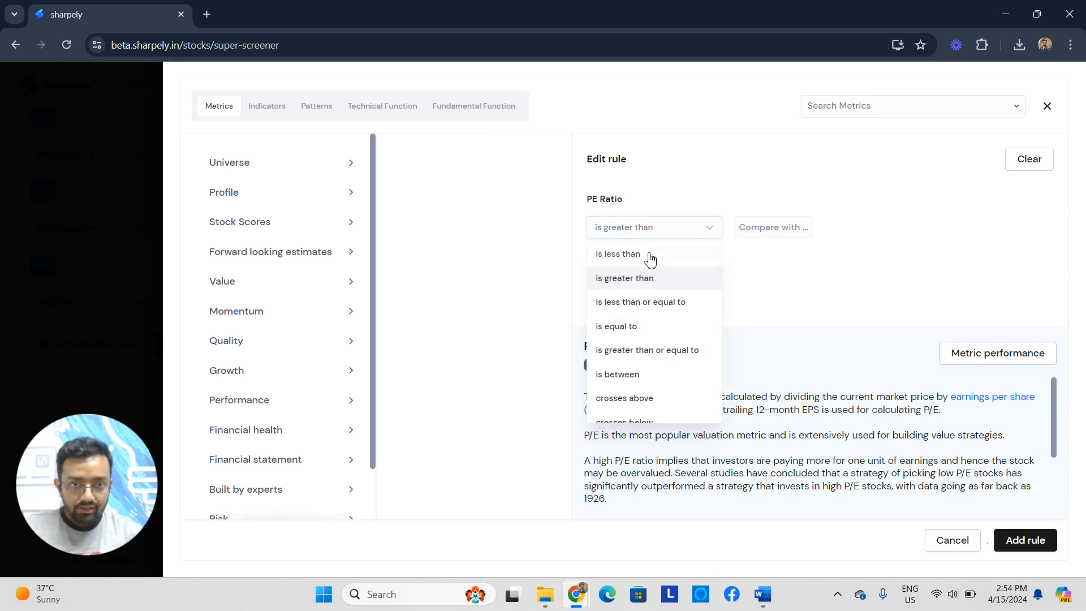
{"action": "left_click", "coordinate": [645, 254]}
{"action": "left_click", "coordinate": [779, 232]}
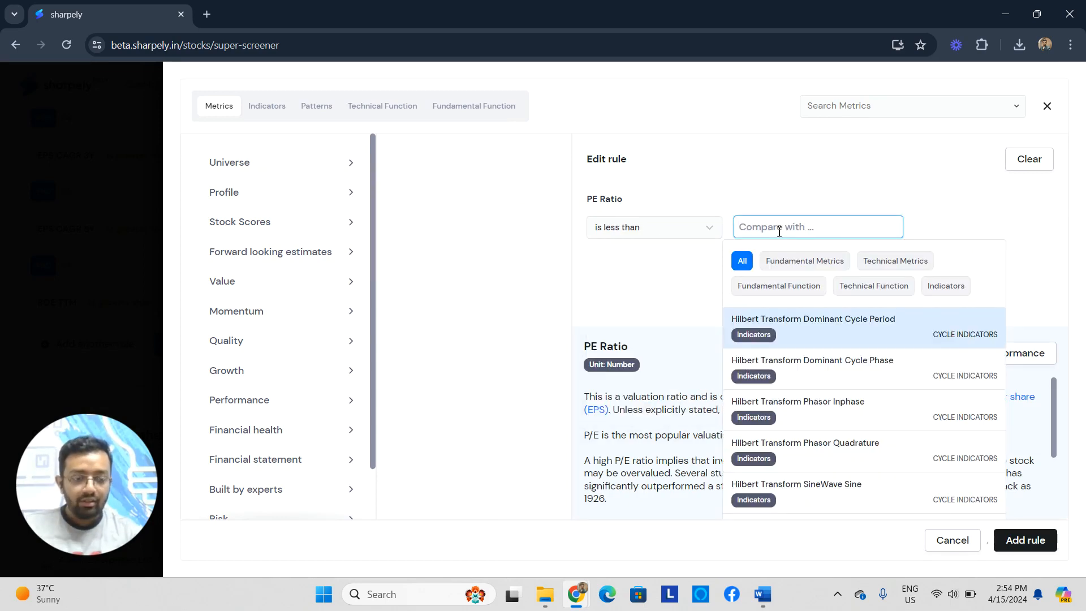
{"action": "type", "text": "25"}
{"action": "left_click", "coordinate": [815, 280]}
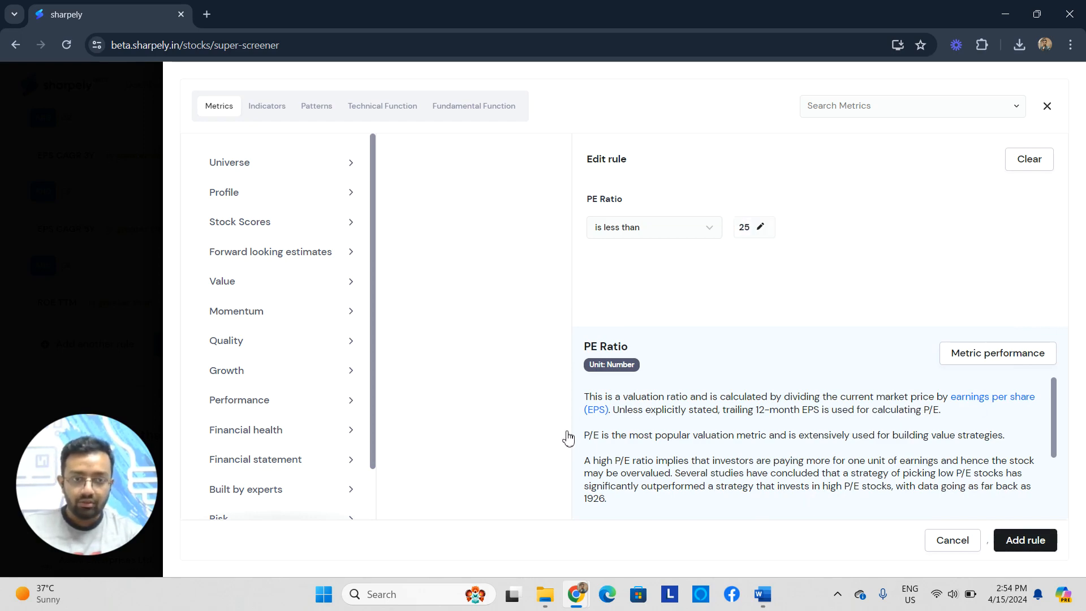
{"action": "left_click", "coordinate": [1049, 540]}
- Check the complete rule list and run the screen with all six rules
{"action": "scroll", "coordinate": [362, 222], "scroll_direction": "up", "scroll_amount": 2}
{"action": "scroll", "coordinate": [449, 248], "scroll_direction": "down", "scroll_amount": 2}
{"action": "scroll", "coordinate": [444, 242], "scroll_direction": "up", "scroll_amount": 2}
{"action": "scroll", "coordinate": [606, 237], "scroll_direction": "up", "scroll_amount": 2}
{"action": "scroll", "coordinate": [468, 252], "scroll_direction": "down", "scroll_amount": 3}
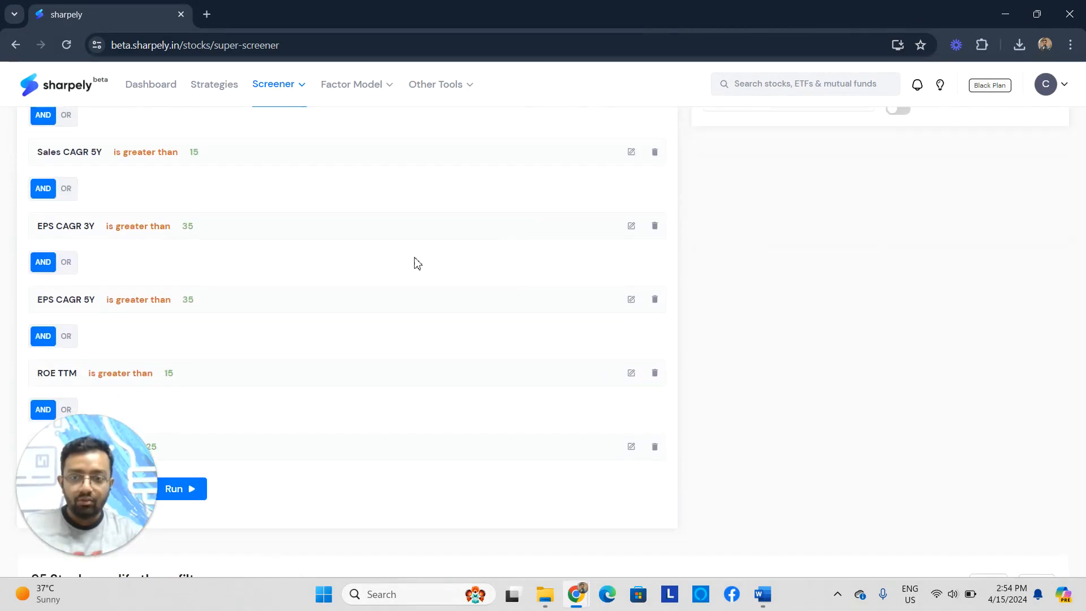
{"action": "scroll", "coordinate": [459, 354], "scroll_direction": "up", "scroll_amount": 2}
{"action": "scroll", "coordinate": [547, 333], "scroll_direction": "up", "scroll_amount": 1}
{"action": "scroll", "coordinate": [419, 352], "scroll_direction": "down", "scroll_amount": 6}
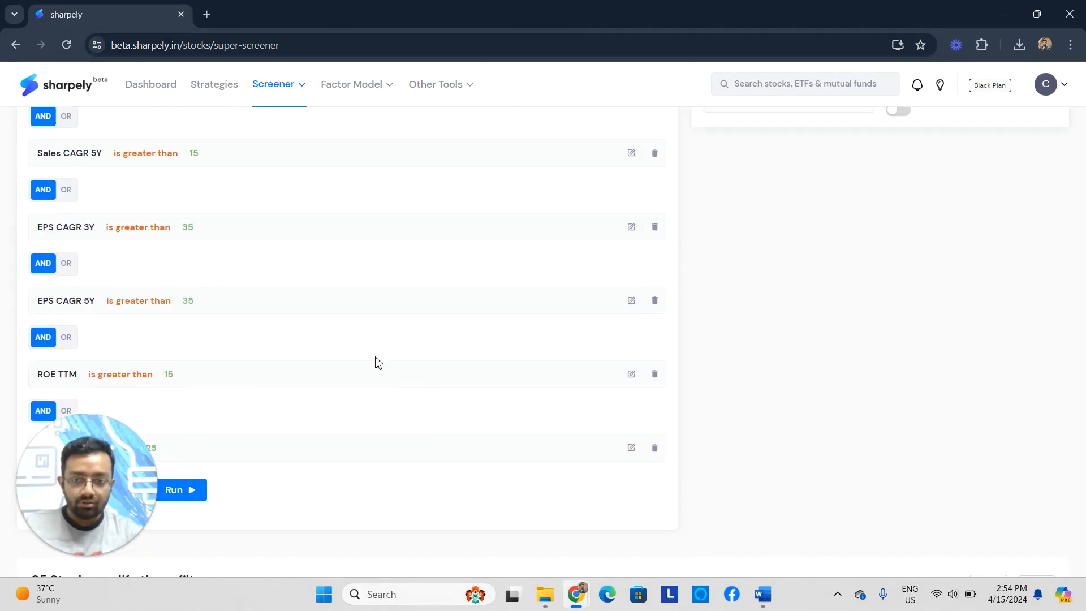
{"action": "left_click", "coordinate": [196, 420]}
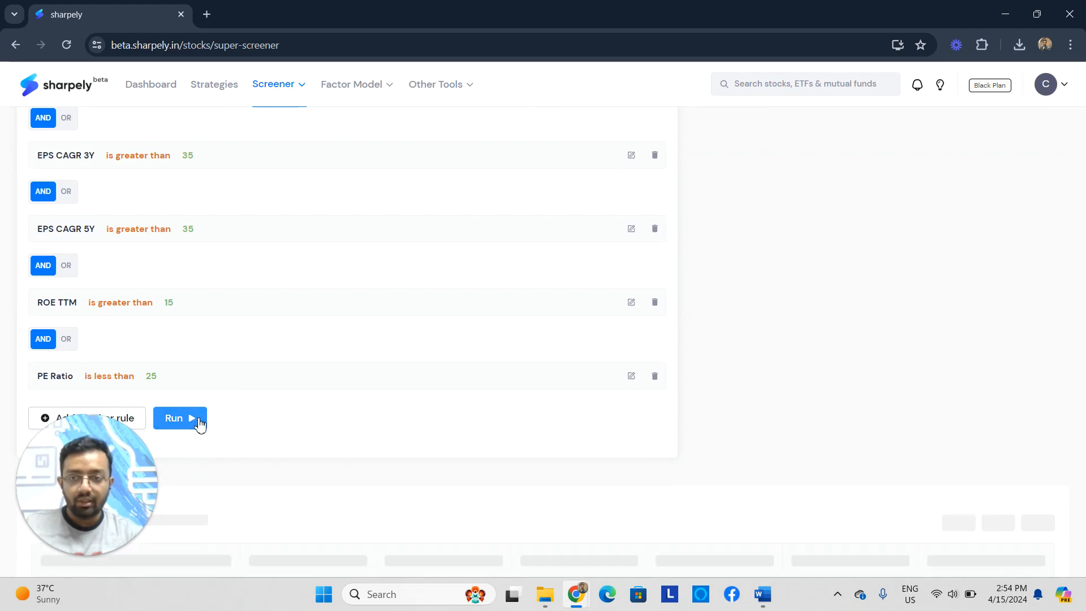
- Examine the list of qualifying stocks and their growth, ROE, PE ratio and value score columns
{"action": "scroll", "coordinate": [492, 317], "scroll_direction": "down", "scroll_amount": 4}
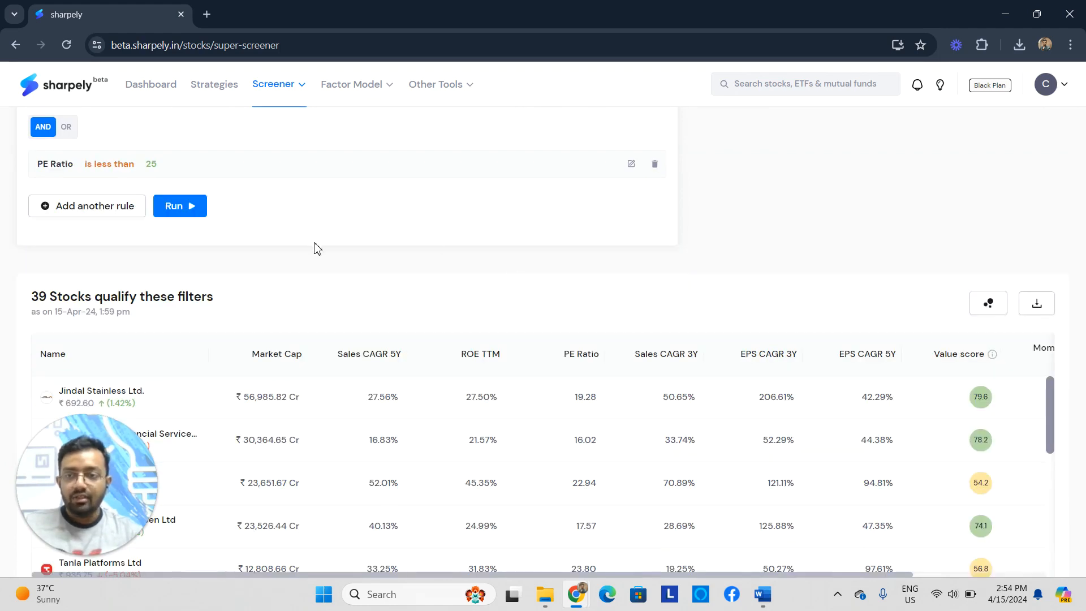
{"action": "scroll", "coordinate": [226, 242], "scroll_direction": "down", "scroll_amount": 1}
{"action": "scroll", "coordinate": [385, 258], "scroll_direction": "down", "scroll_amount": 1}
{"action": "scroll", "coordinate": [345, 257], "scroll_direction": "up", "scroll_amount": 1}
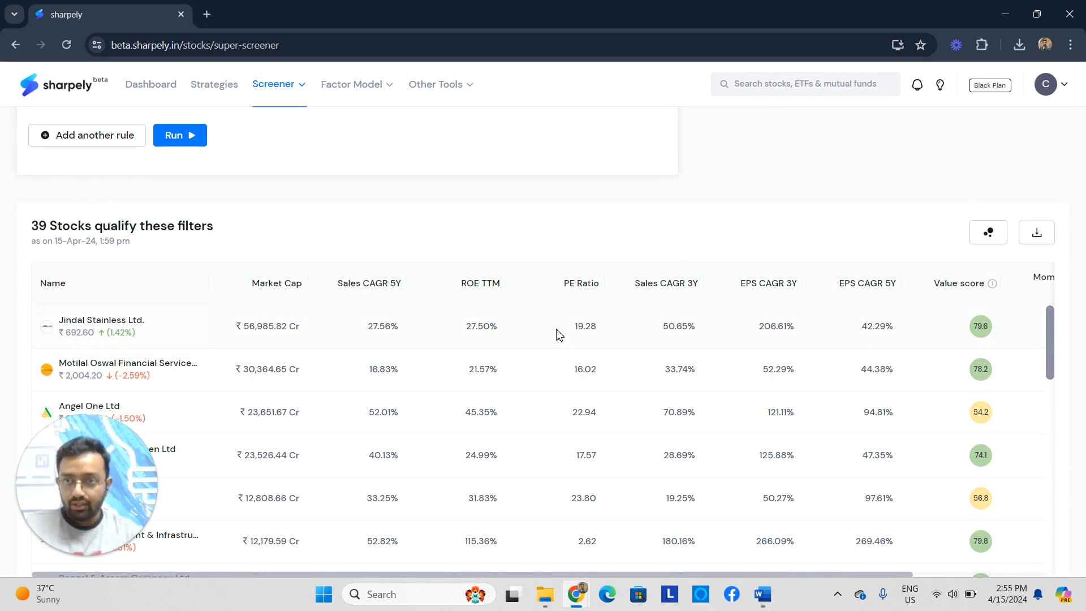
{"action": "scroll", "coordinate": [396, 345], "scroll_direction": "down", "scroll_amount": 3}
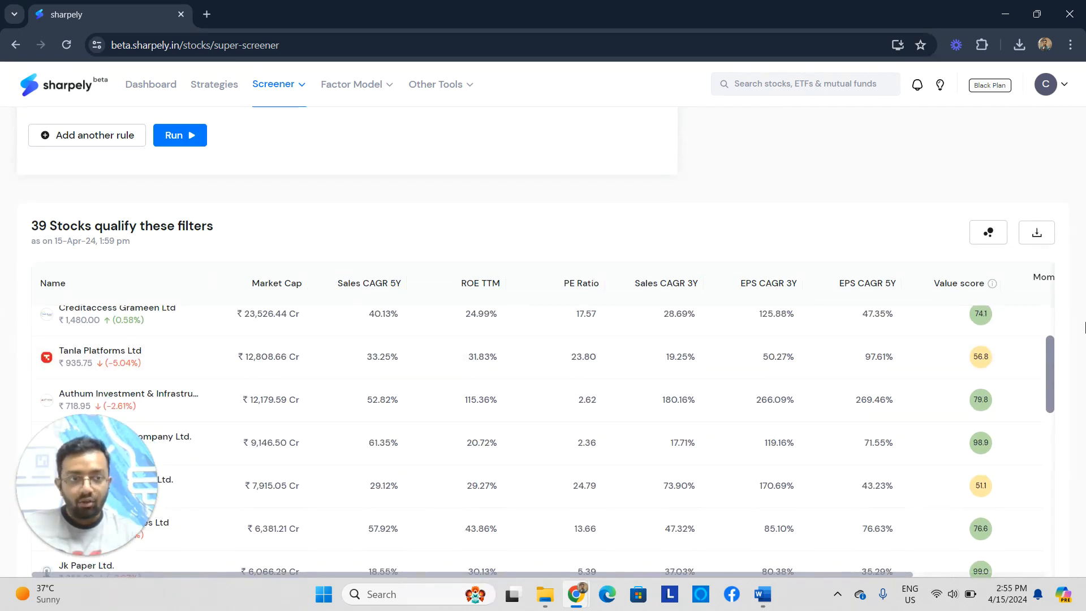
{"action": "scroll", "coordinate": [1085, 327], "scroll_direction": "down", "scroll_amount": 2}
{"action": "scroll", "coordinate": [853, 356], "scroll_direction": "down", "scroll_amount": 3}
{"action": "scroll", "coordinate": [832, 271], "scroll_direction": "up", "scroll_amount": 6}
{"action": "scroll", "coordinate": [832, 277], "scroll_direction": "up", "scroll_amount": 6}
{"action": "scroll", "coordinate": [752, 317], "scroll_direction": "down", "scroll_amount": 10}
{"action": "scroll", "coordinate": [452, 328], "scroll_direction": "up", "scroll_amount": 10}
{"action": "scroll", "coordinate": [85, 283], "scroll_direction": "up", "scroll_amount": 1}
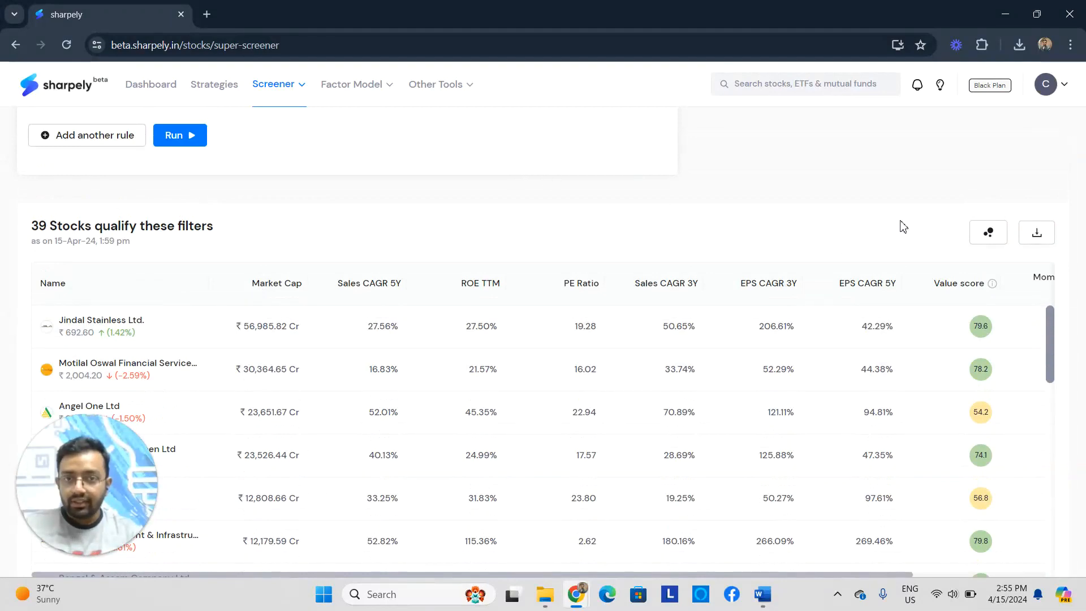
{"action": "scroll", "coordinate": [804, 241], "scroll_direction": "down", "scroll_amount": 1}
{"action": "scroll", "coordinate": [507, 306], "scroll_direction": "down", "scroll_amount": 2}
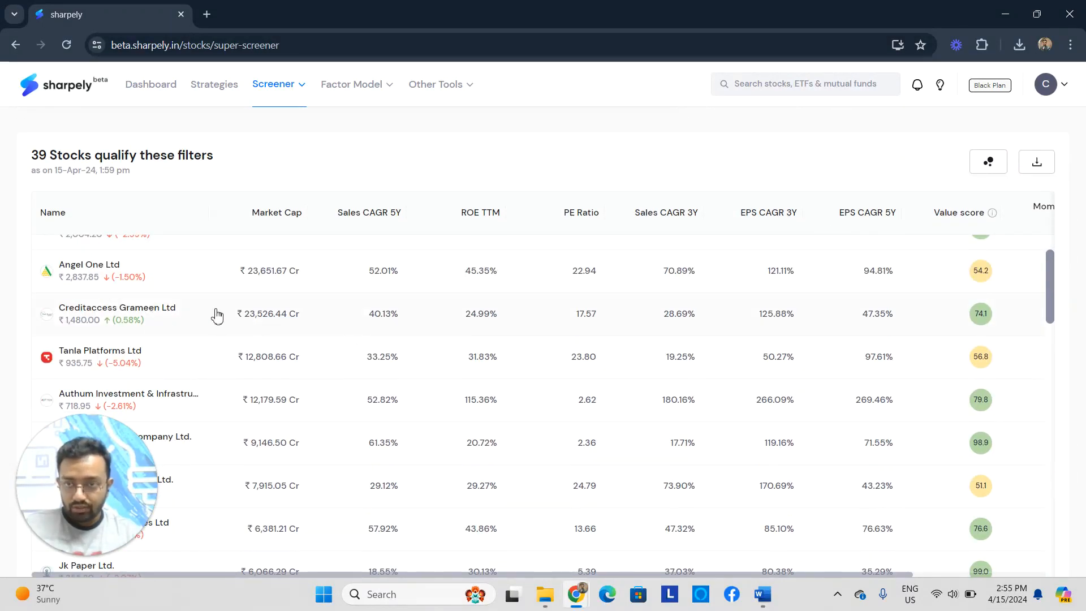
{"action": "scroll", "coordinate": [167, 315], "scroll_direction": "down", "scroll_amount": 3}
{"action": "scroll", "coordinate": [175, 383], "scroll_direction": "down", "scroll_amount": 2}
{"action": "scroll", "coordinate": [194, 368], "scroll_direction": "down", "scroll_amount": 3}
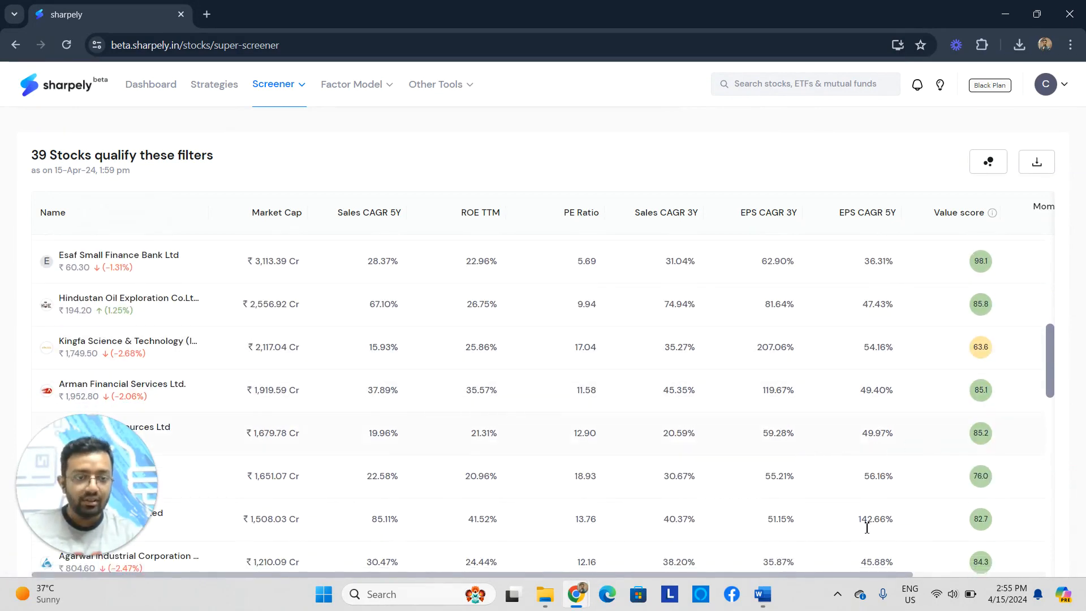
- Examine the value, momentum and quality score columns across the qualifying stocks
{"action": "left_click_drag", "start_coordinate": [848, 575], "coordinate": [982, 575]}
{"action": "scroll", "coordinate": [877, 351], "scroll_direction": "down", "scroll_amount": 3}
{"action": "scroll", "coordinate": [877, 353], "scroll_direction": "up", "scroll_amount": 3}
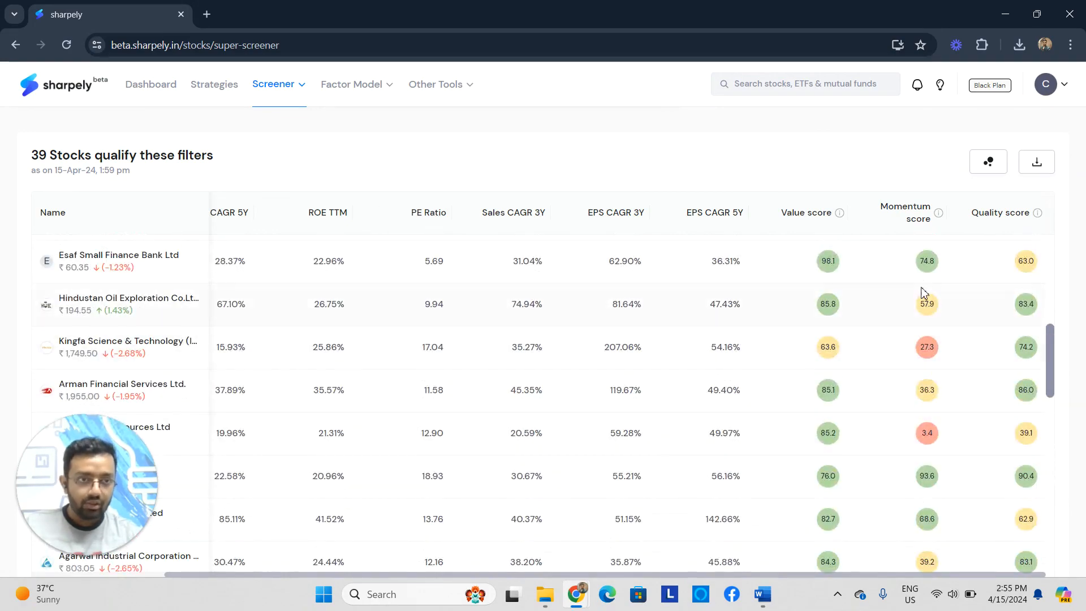
{"action": "scroll", "coordinate": [936, 351], "scroll_direction": "down", "scroll_amount": 3}
{"action": "scroll", "coordinate": [1006, 368], "scroll_direction": "up", "scroll_amount": 10}
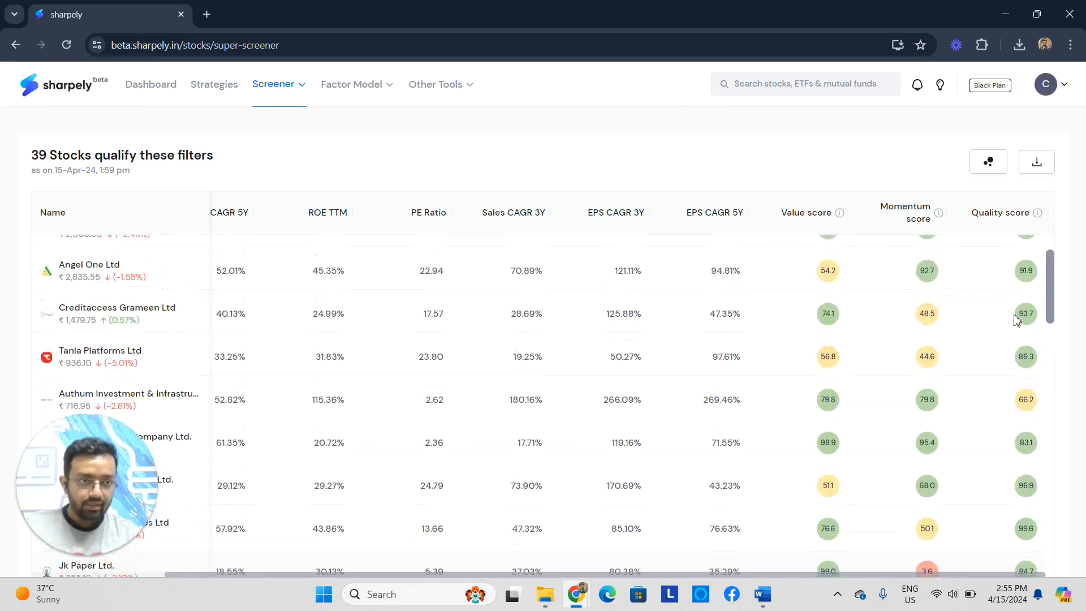
{"action": "scroll", "coordinate": [952, 395], "scroll_direction": "up", "scroll_amount": 2}
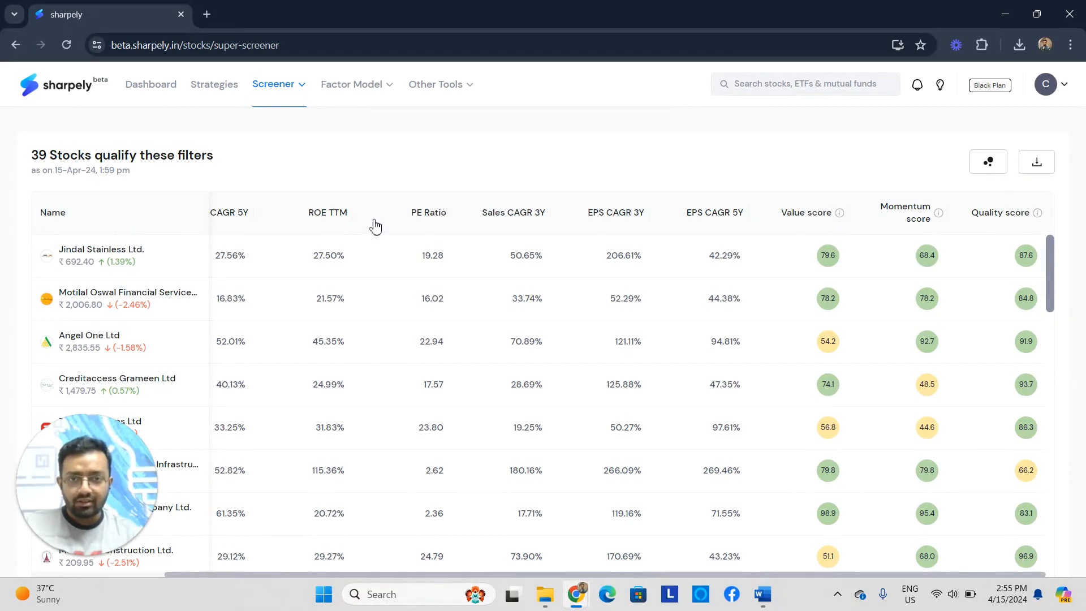
{"action": "left_click_drag", "start_coordinate": [472, 571], "coordinate": [225, 566]}
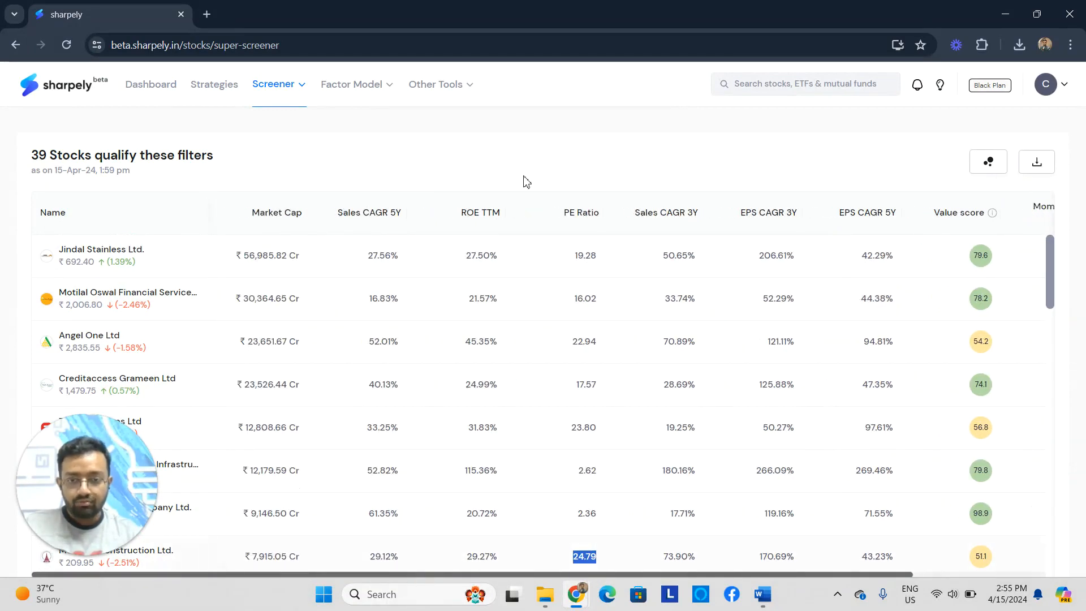
{"action": "left_click", "coordinate": [521, 173]}
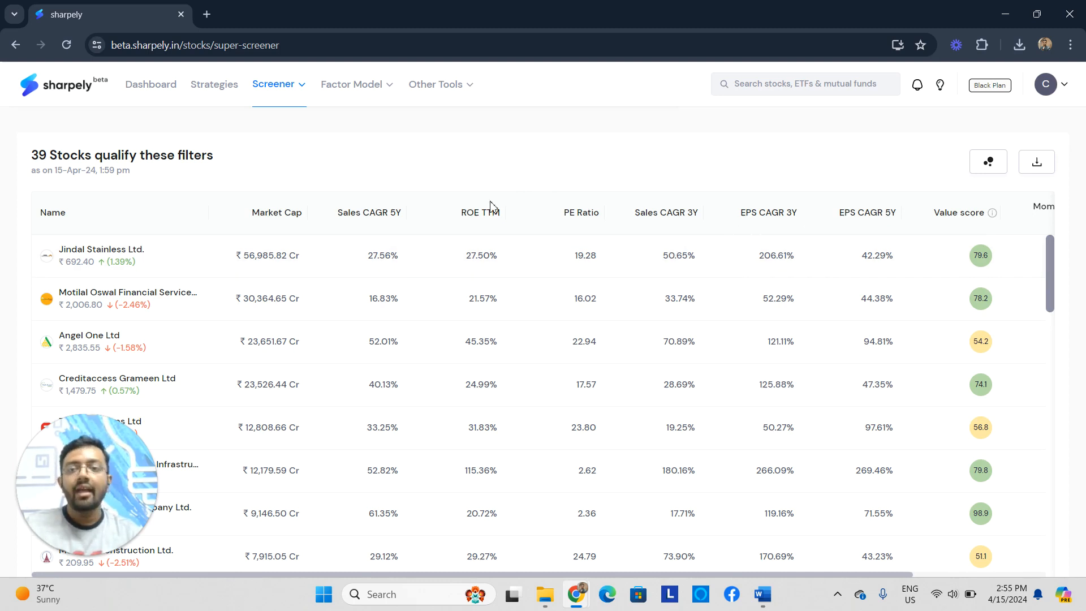
- Open the Factor map for the qualifying stocks and inspect individual stocks on the Quality v/s Value chart
{"action": "scroll", "coordinate": [718, 275], "scroll_direction": "up", "scroll_amount": 5}
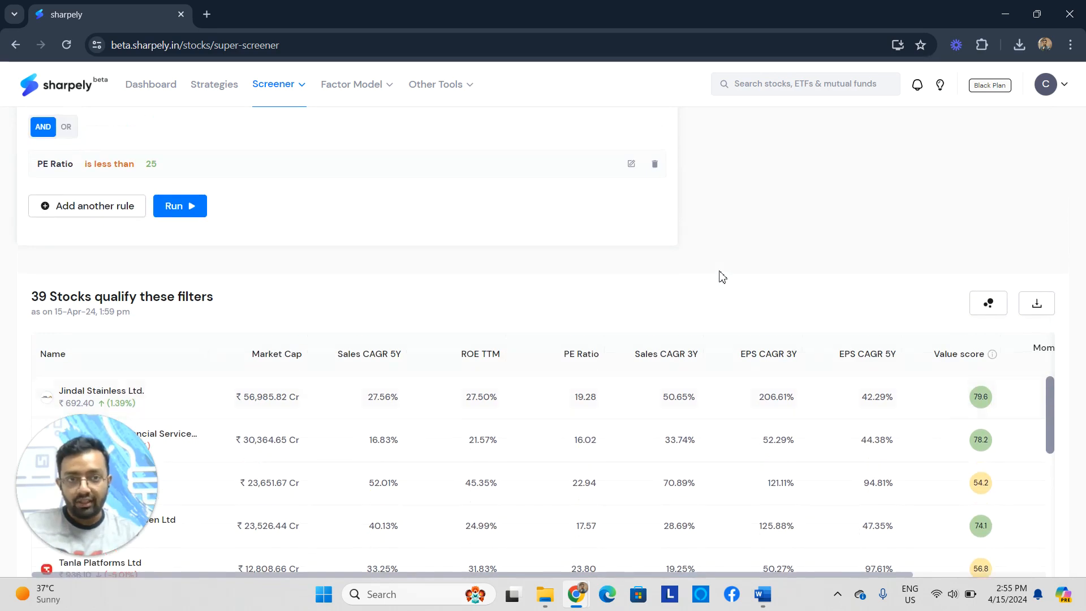
{"action": "scroll", "coordinate": [630, 312], "scroll_direction": "up", "scroll_amount": 6}
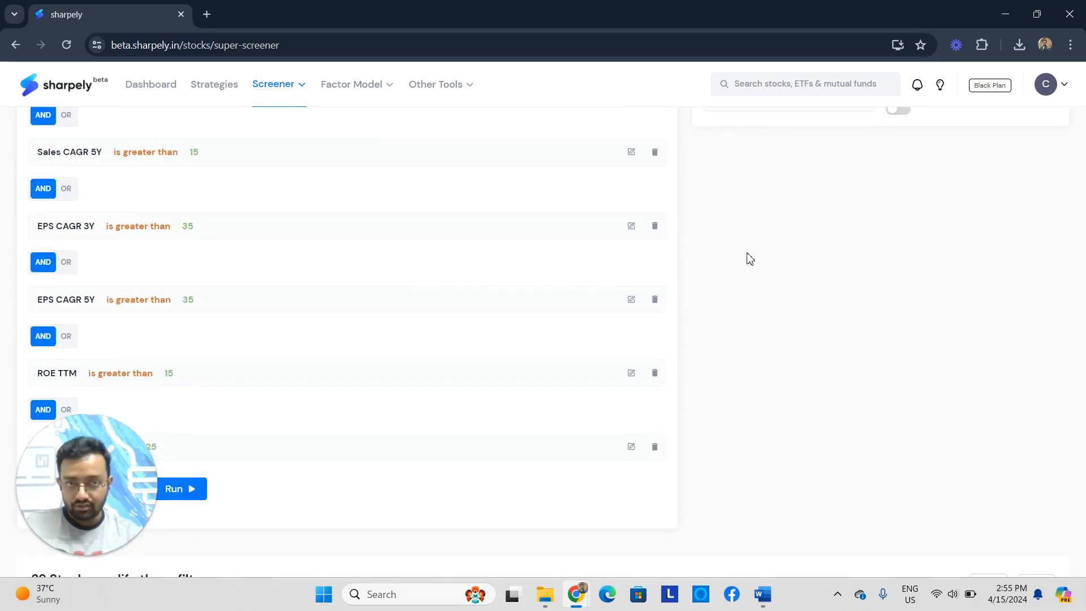
{"action": "scroll", "coordinate": [696, 266], "scroll_direction": "down", "scroll_amount": 10}
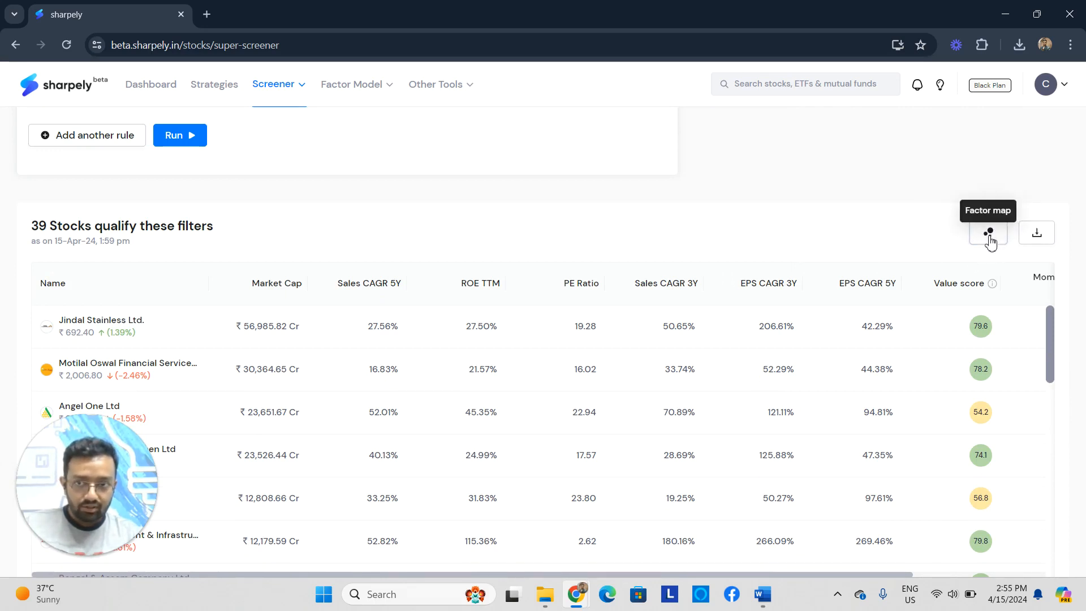
{"action": "left_click", "coordinate": [989, 233]}
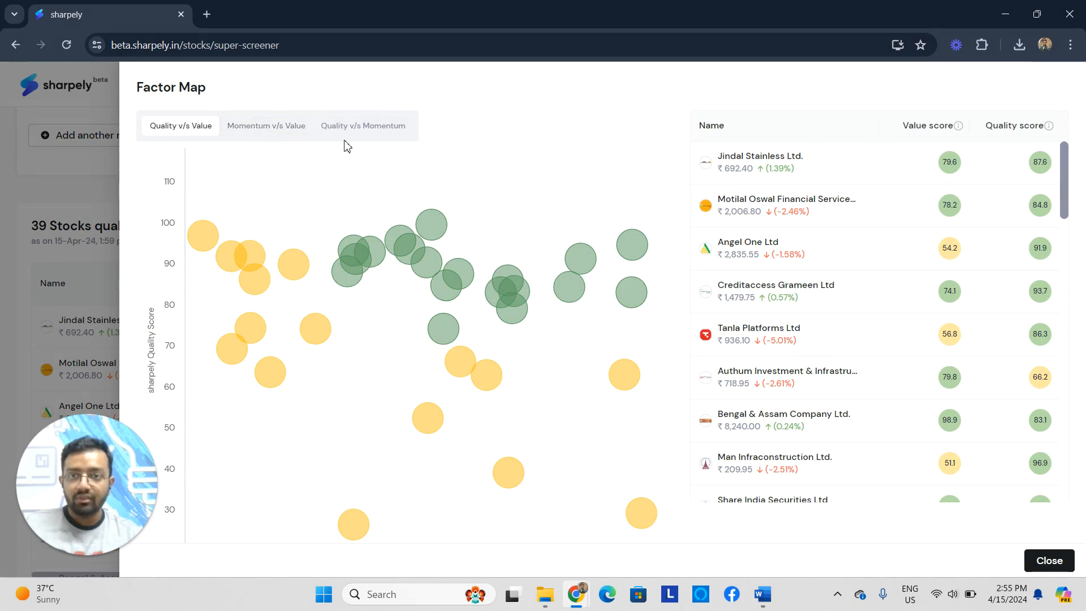
{"action": "scroll", "coordinate": [509, 315], "scroll_direction": "down", "scroll_amount": 2}
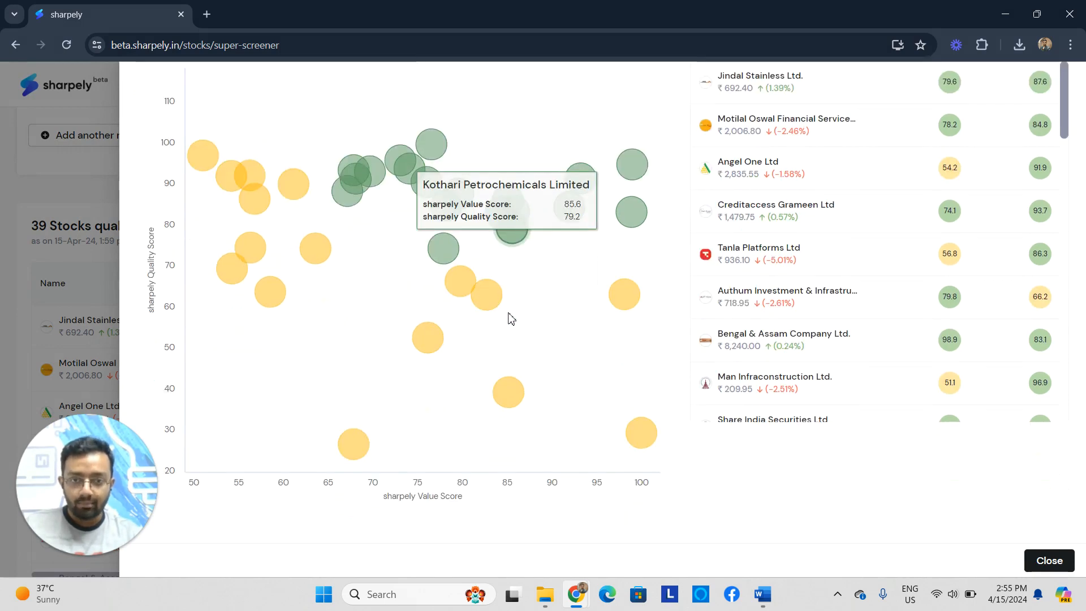
{"action": "scroll", "coordinate": [510, 318], "scroll_direction": "up", "scroll_amount": 2}
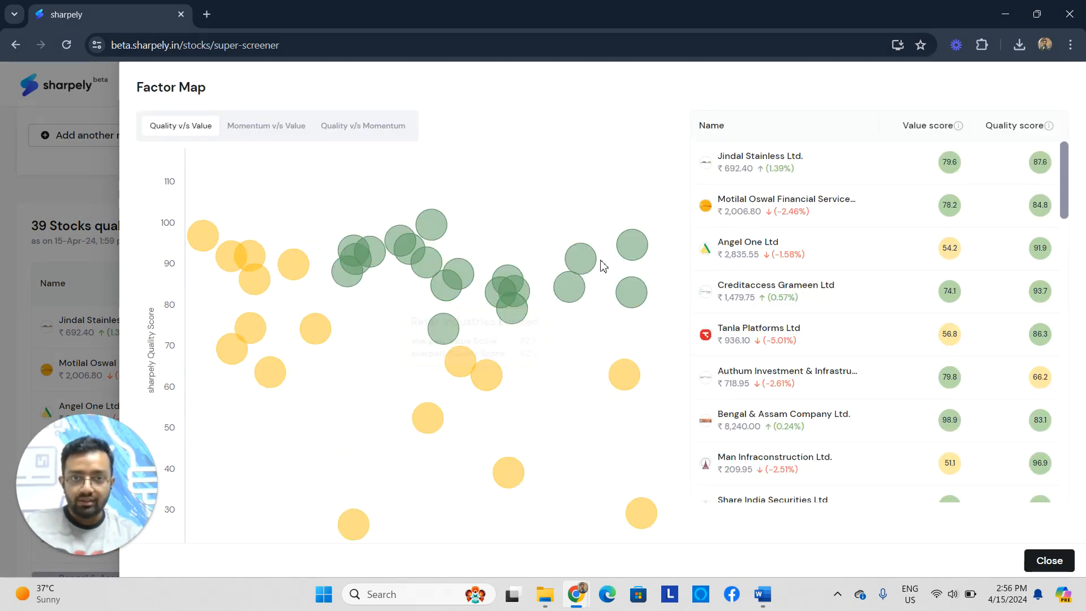
{"action": "mouse_move", "coordinate": [632, 244]}
{"action": "mouse_move", "coordinate": [583, 267]}
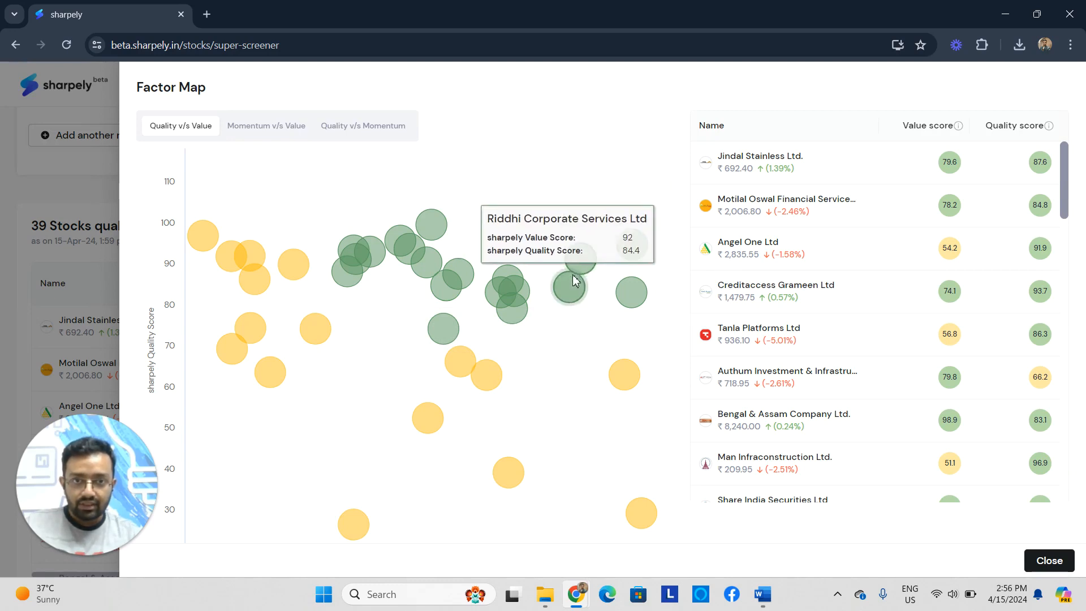
{"action": "mouse_move", "coordinate": [484, 293]}
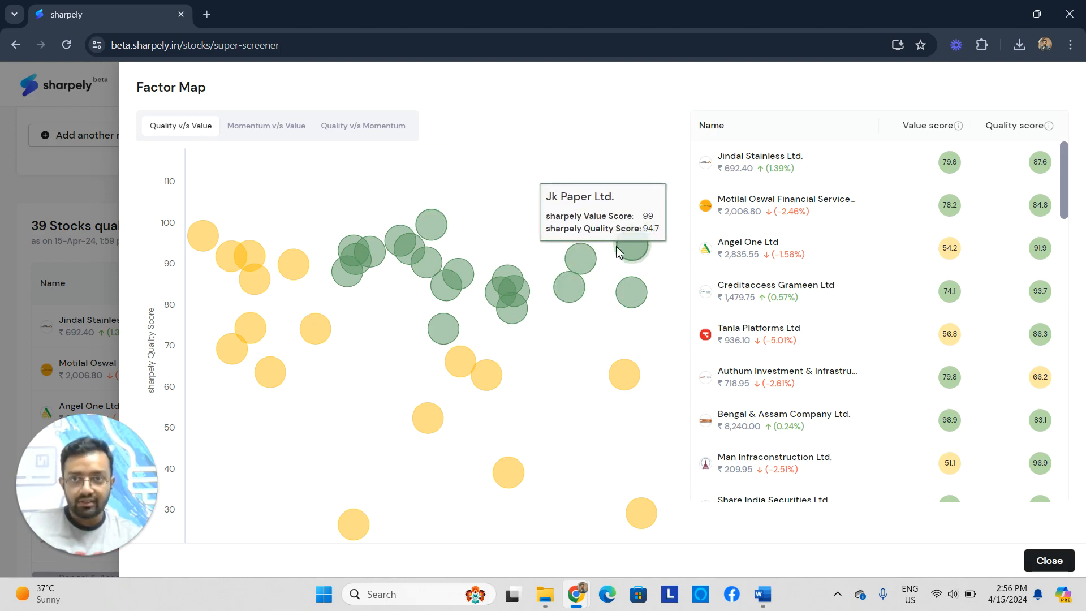
- View the Momentum v/s Value and Quality v/s Momentum factor maps, and close the Factor Map
{"action": "left_click", "coordinate": [278, 135]}
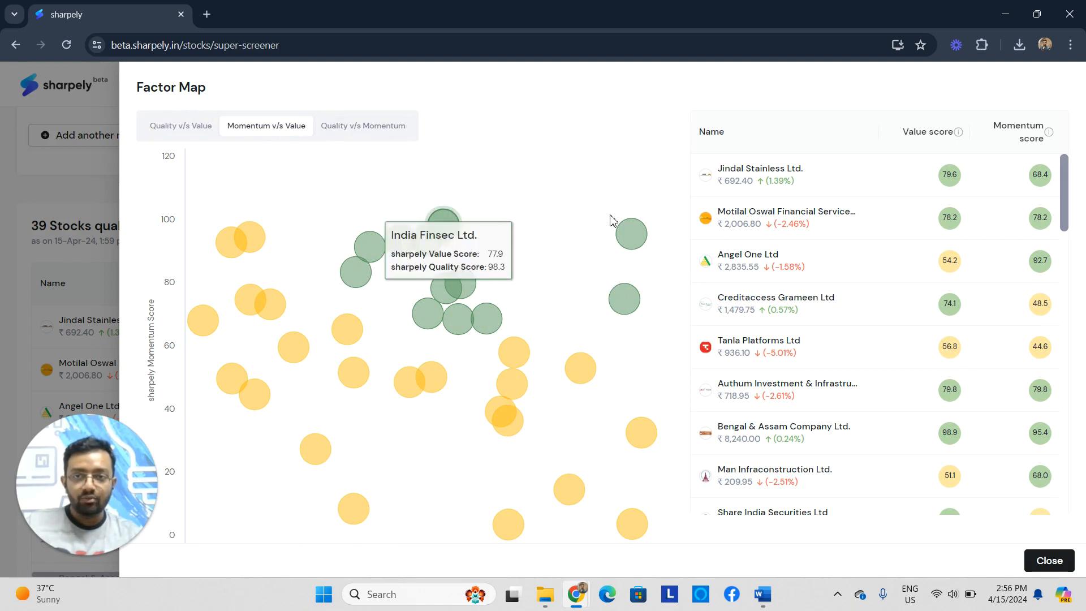
{"action": "left_click", "coordinate": [341, 130]}
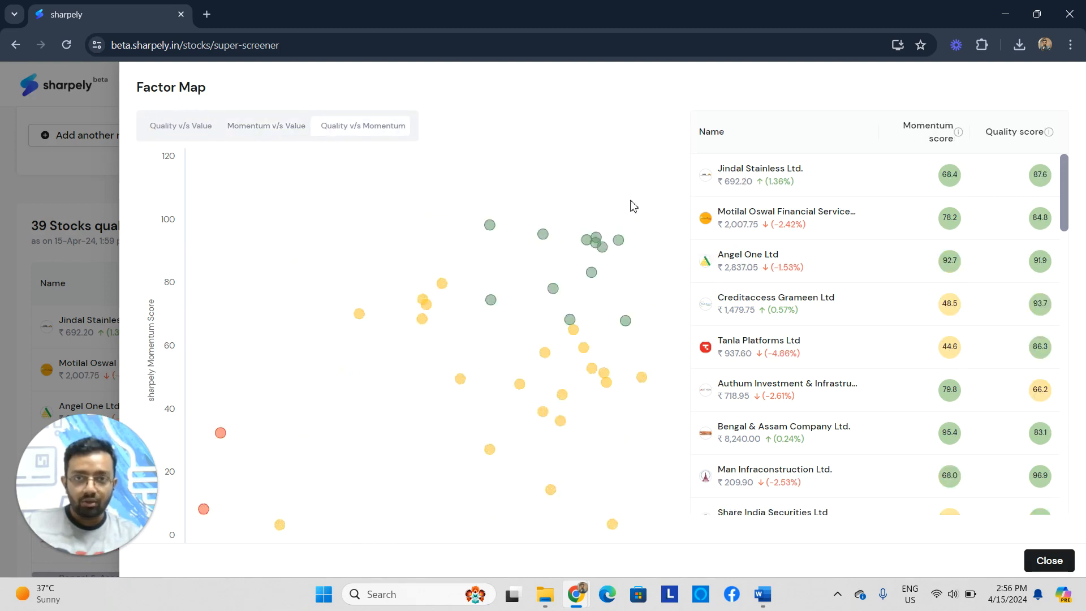
{"action": "scroll", "coordinate": [814, 328], "scroll_direction": "down", "scroll_amount": 7}
{"action": "scroll", "coordinate": [815, 328], "scroll_direction": "up", "scroll_amount": 7}
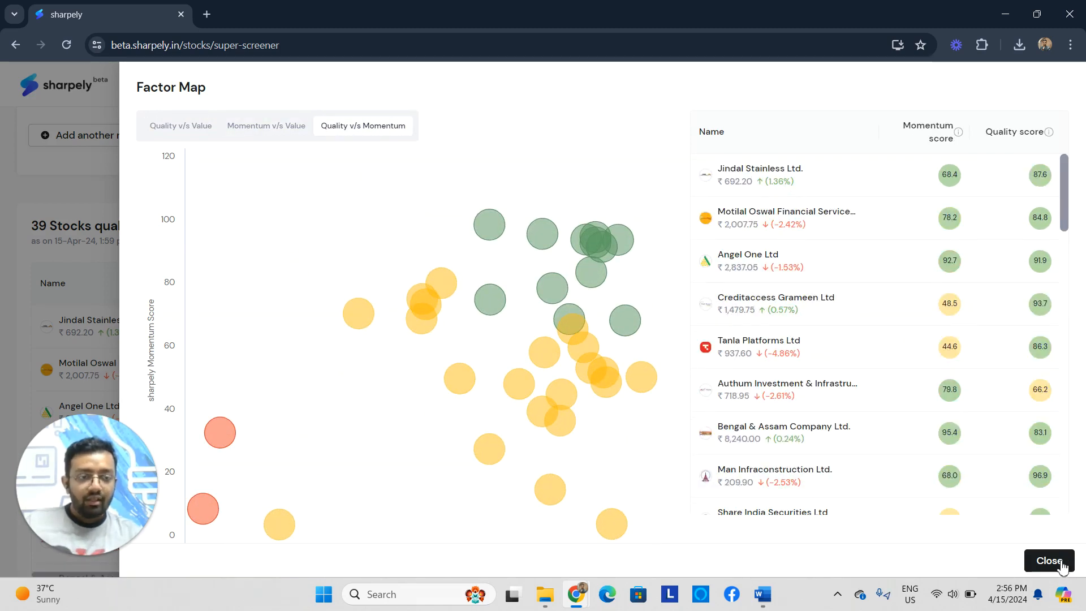
{"action": "left_click", "coordinate": [1061, 564]}
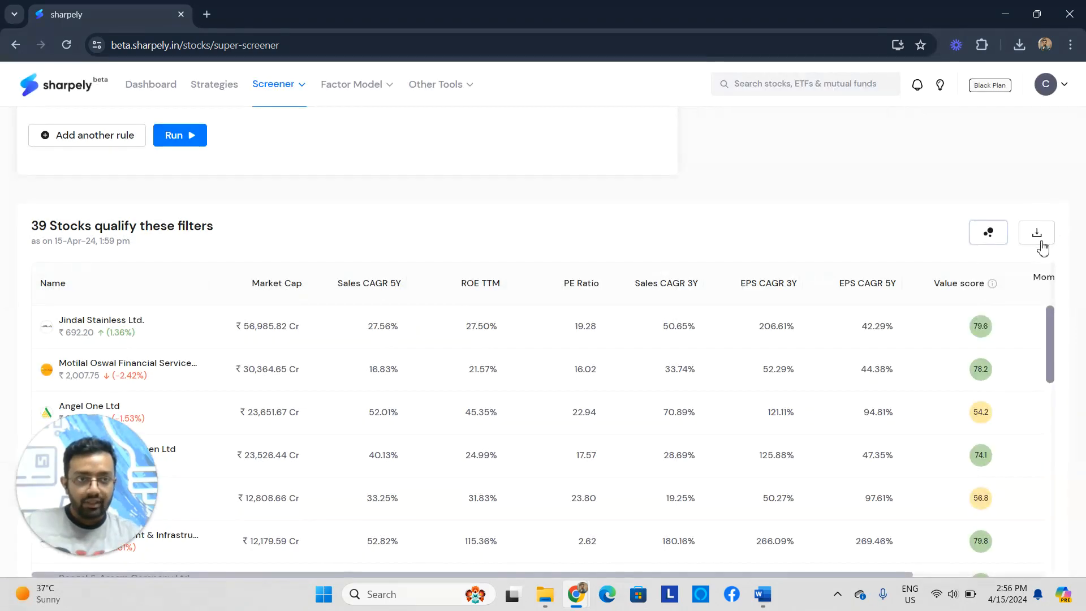
- Look through the full list of qualifying stocks and the screen's rules and sorting options
{"action": "left_click", "coordinate": [1038, 236]}
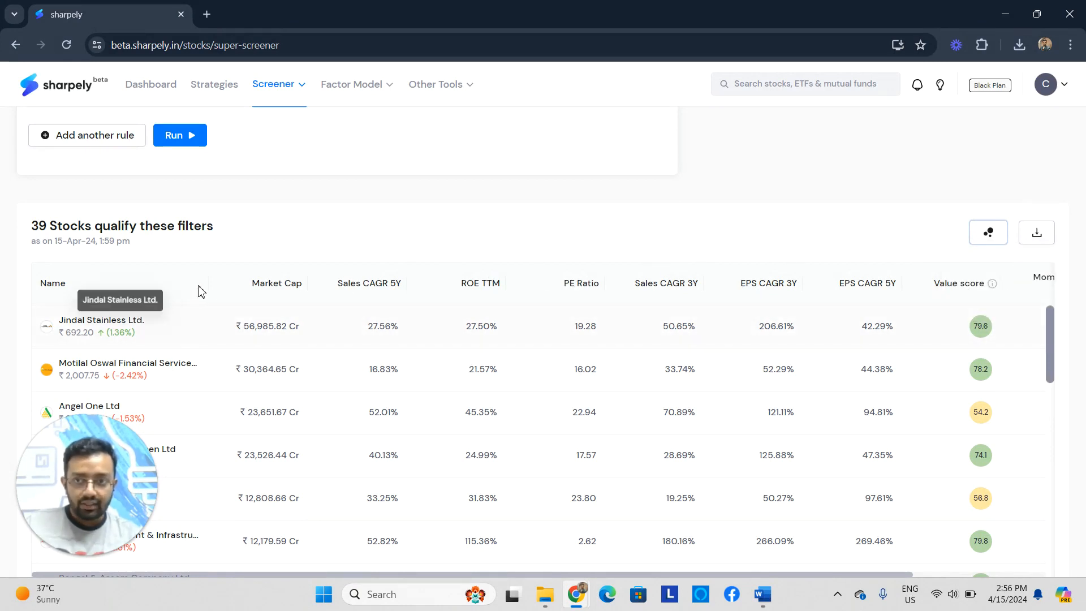
{"action": "scroll", "coordinate": [604, 498], "scroll_direction": "down", "scroll_amount": 1}
{"action": "scroll", "coordinate": [604, 497], "scroll_direction": "down", "scroll_amount": 15}
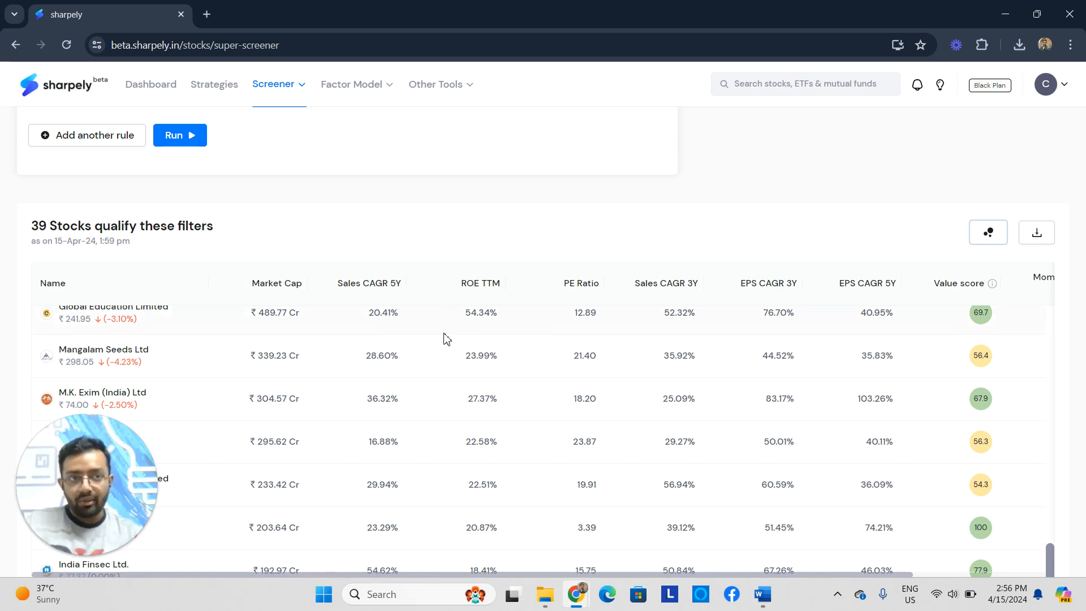
{"action": "scroll", "coordinate": [447, 339], "scroll_direction": "up", "scroll_amount": 10}
{"action": "scroll", "coordinate": [868, 286], "scroll_direction": "up", "scroll_amount": 12}
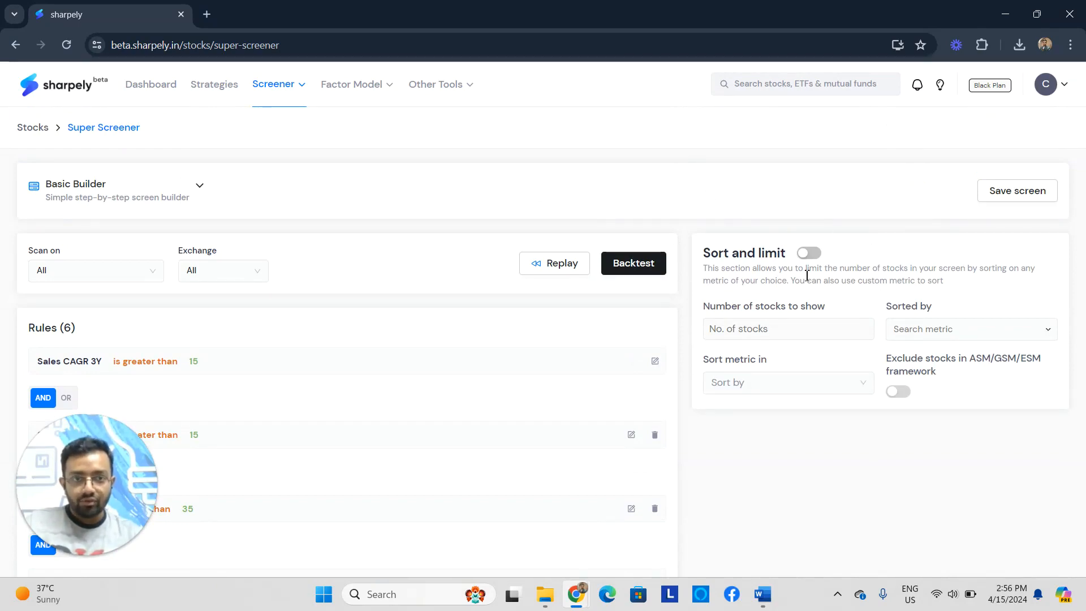
{"action": "scroll", "coordinate": [550, 363], "scroll_direction": "down", "scroll_amount": 10}
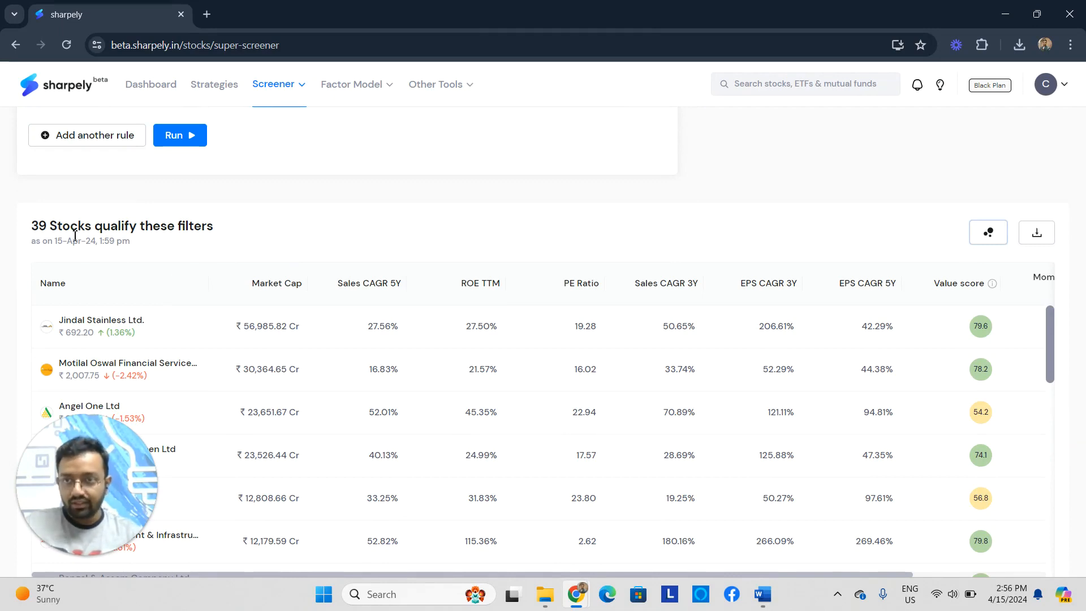
- Enable Sort and limit for the screen and set the number of stocks to show to 10
{"action": "scroll", "coordinate": [795, 332], "scroll_direction": "up", "scroll_amount": 10}
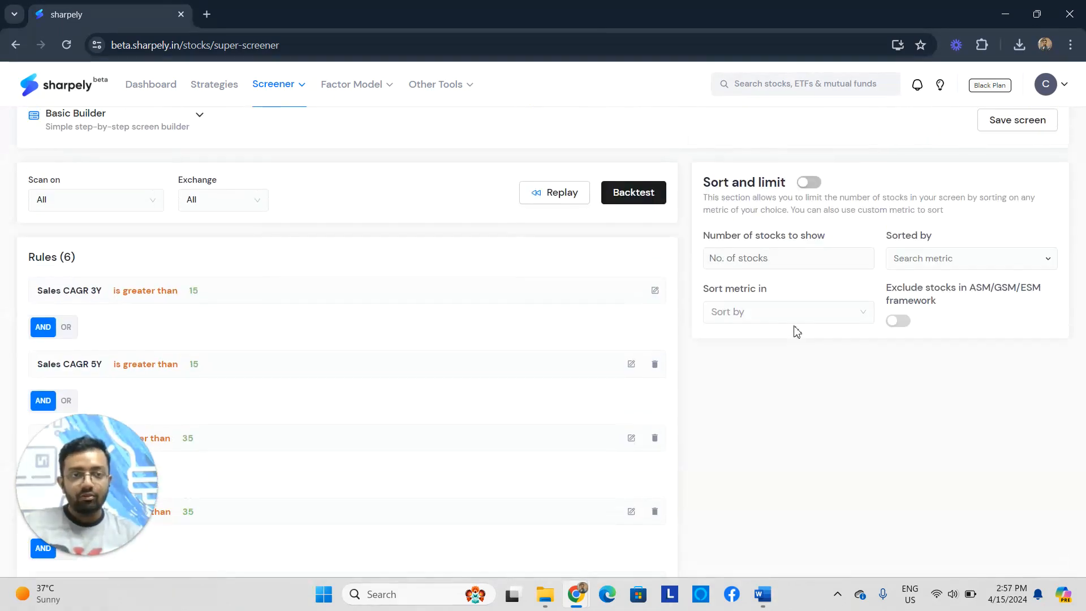
{"action": "left_click", "coordinate": [808, 186]}
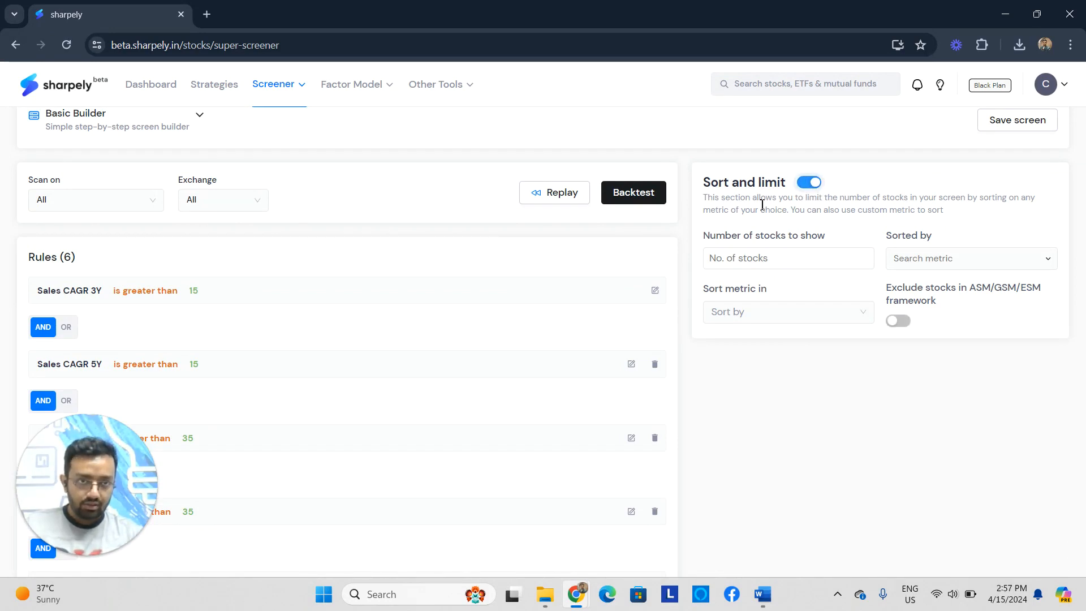
{"action": "left_click", "coordinate": [780, 264]}
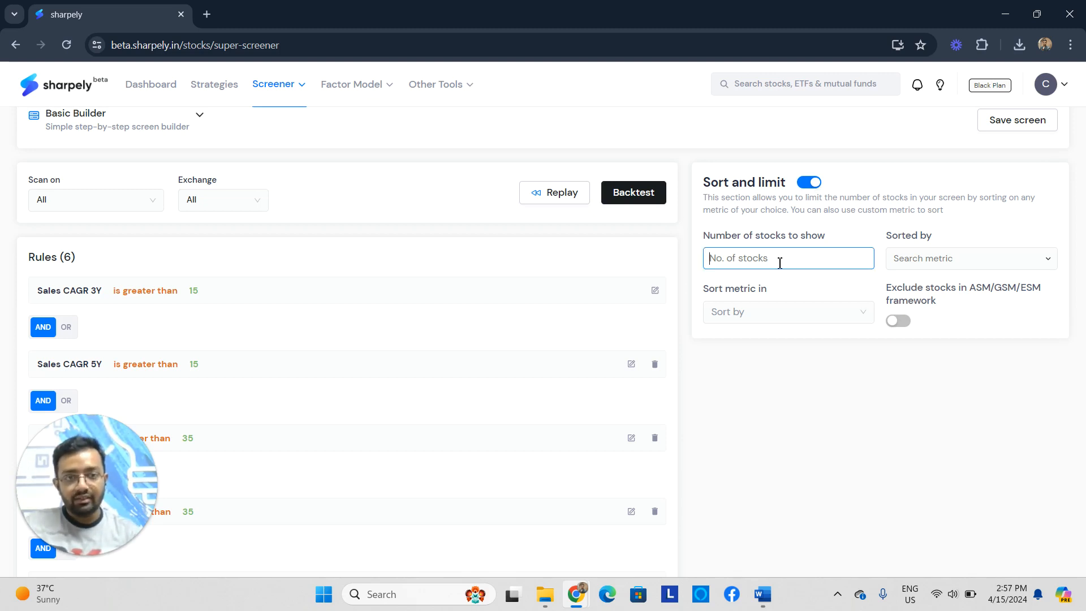
{"action": "type", "text": "10"}
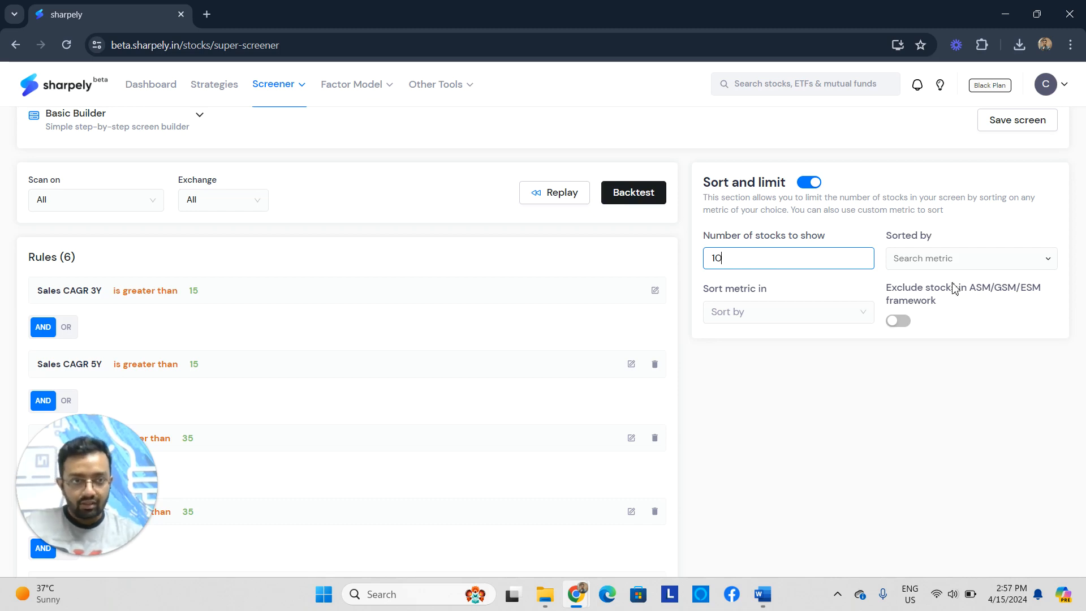
- Sort the limited screen by the Six Month Return metric in descending order
{"action": "left_click", "coordinate": [946, 259]}
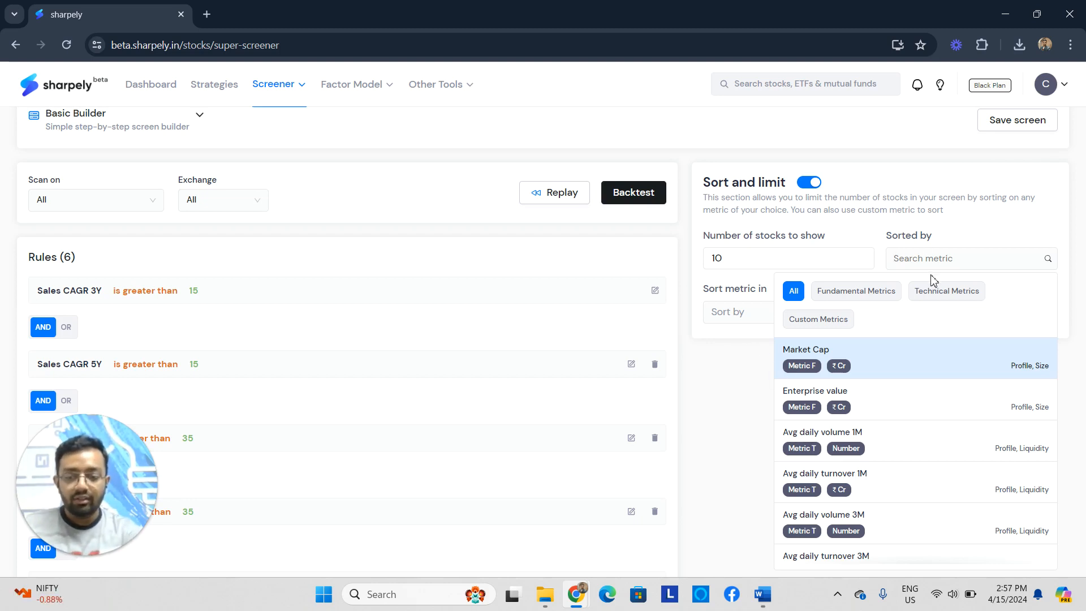
{"action": "type", "text": "return"}
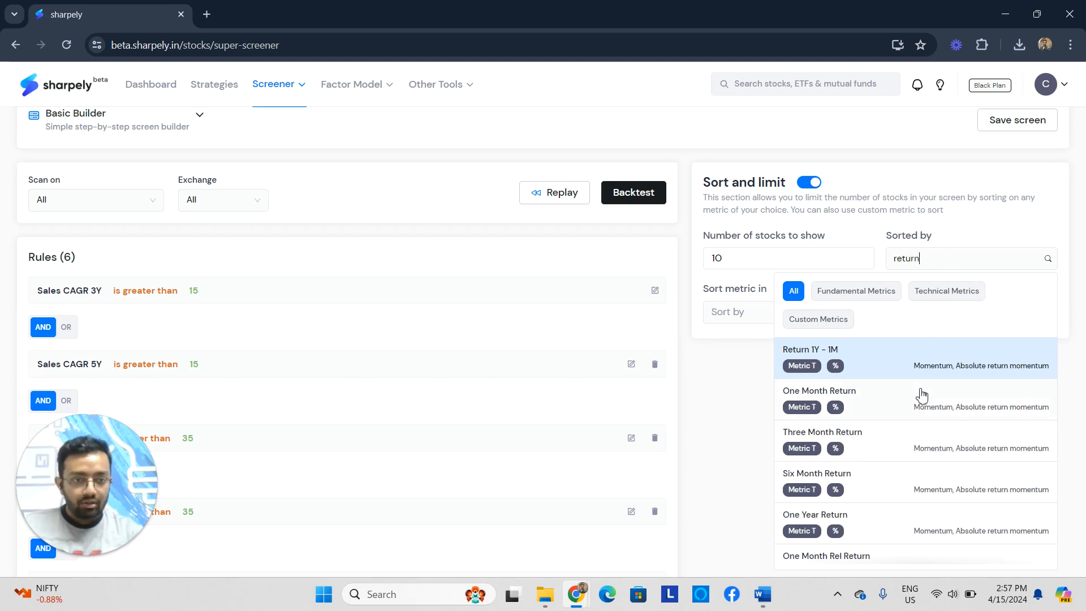
{"action": "scroll", "coordinate": [880, 425], "scroll_direction": "down", "scroll_amount": 1}
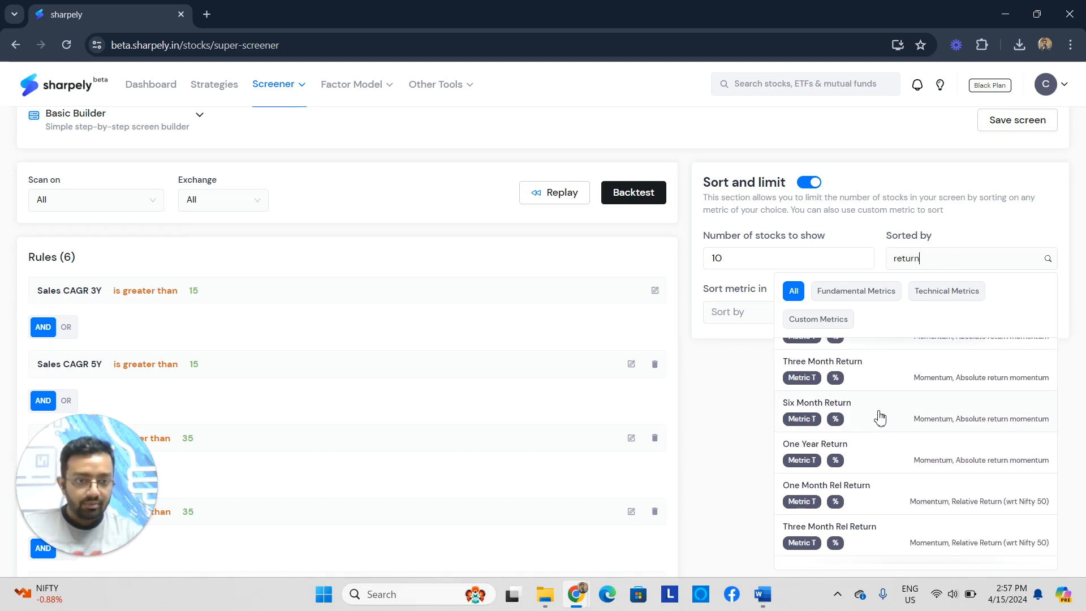
{"action": "left_click", "coordinate": [894, 404]}
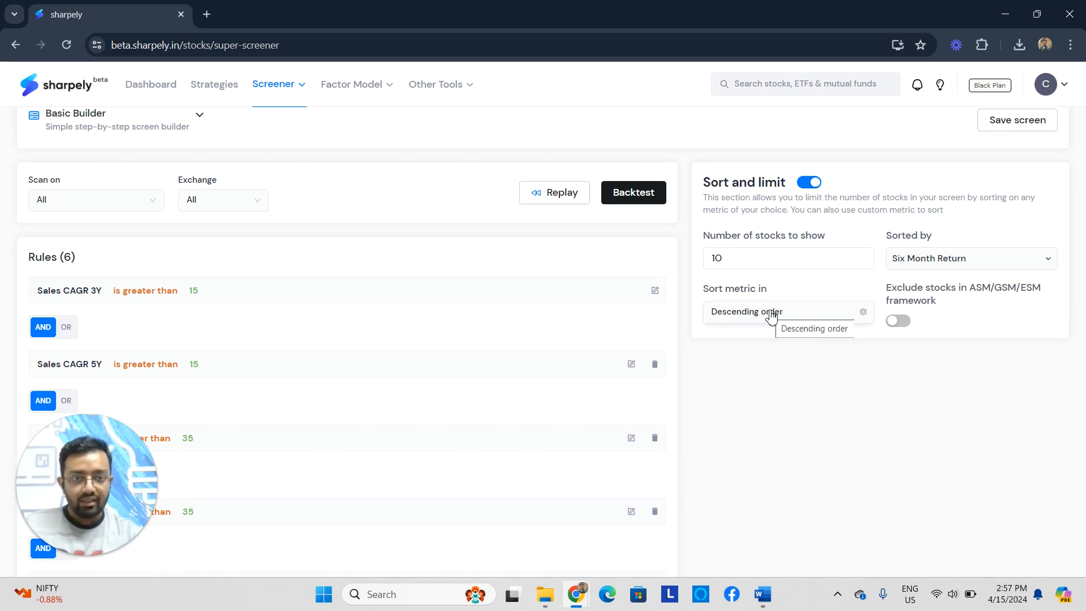
- Run the screen again with the sort and limit settings and view the resulting stock list
{"action": "scroll", "coordinate": [771, 311], "scroll_direction": "up", "scroll_amount": 2}
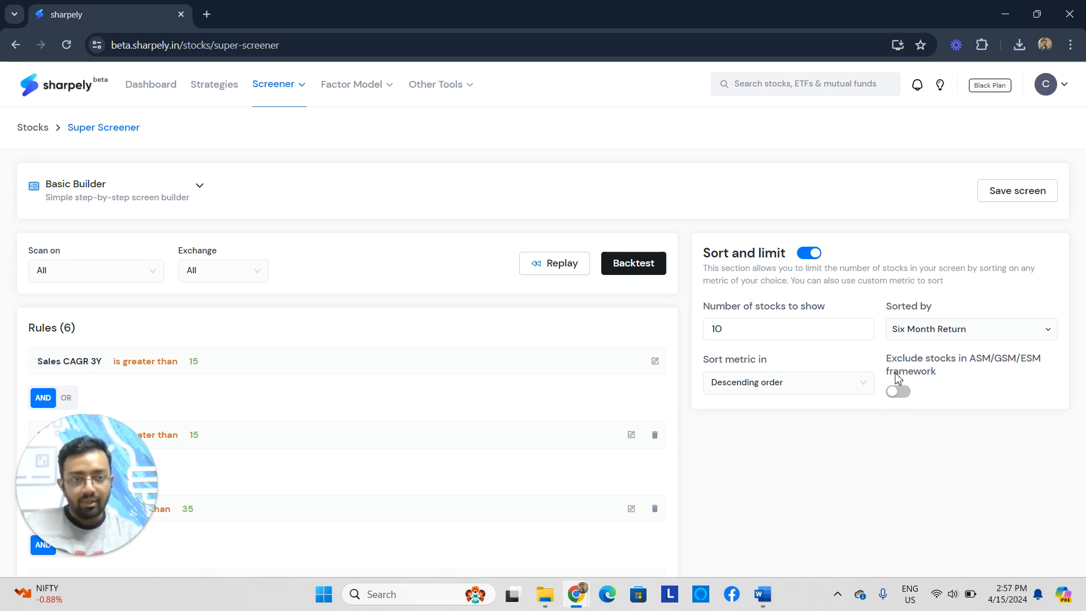
{"action": "scroll", "coordinate": [763, 334], "scroll_direction": "down", "scroll_amount": 1}
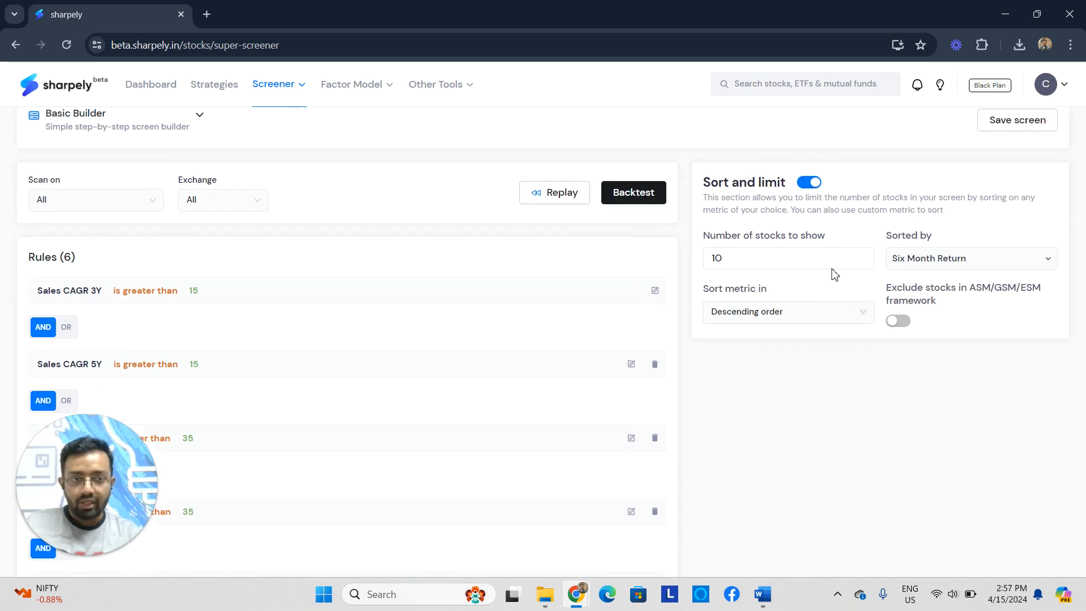
{"action": "scroll", "coordinate": [712, 283], "scroll_direction": "down", "scroll_amount": 4}
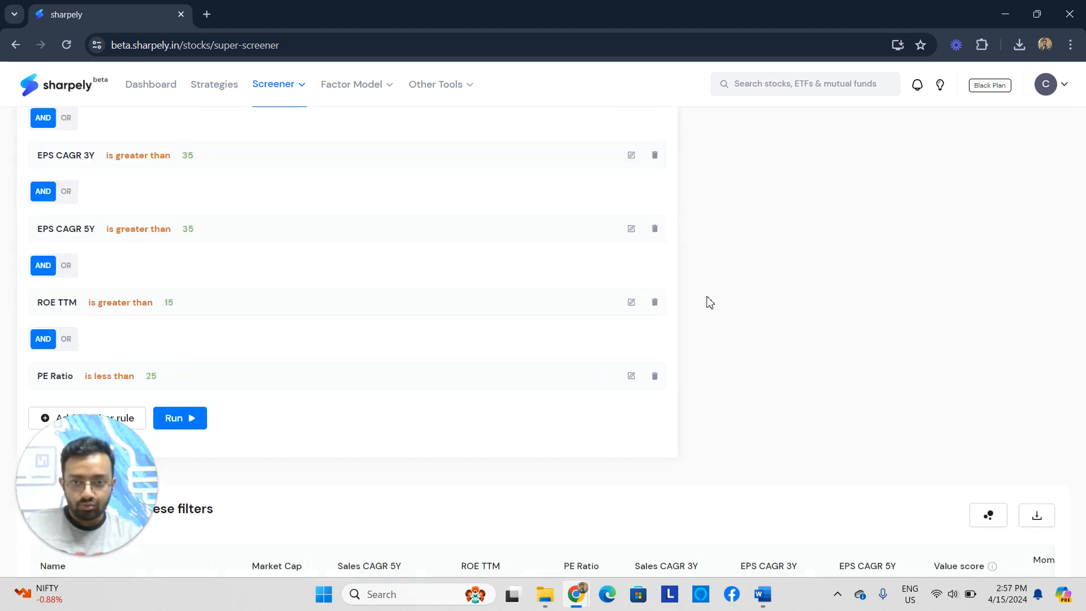
{"action": "left_click", "coordinate": [185, 424]}
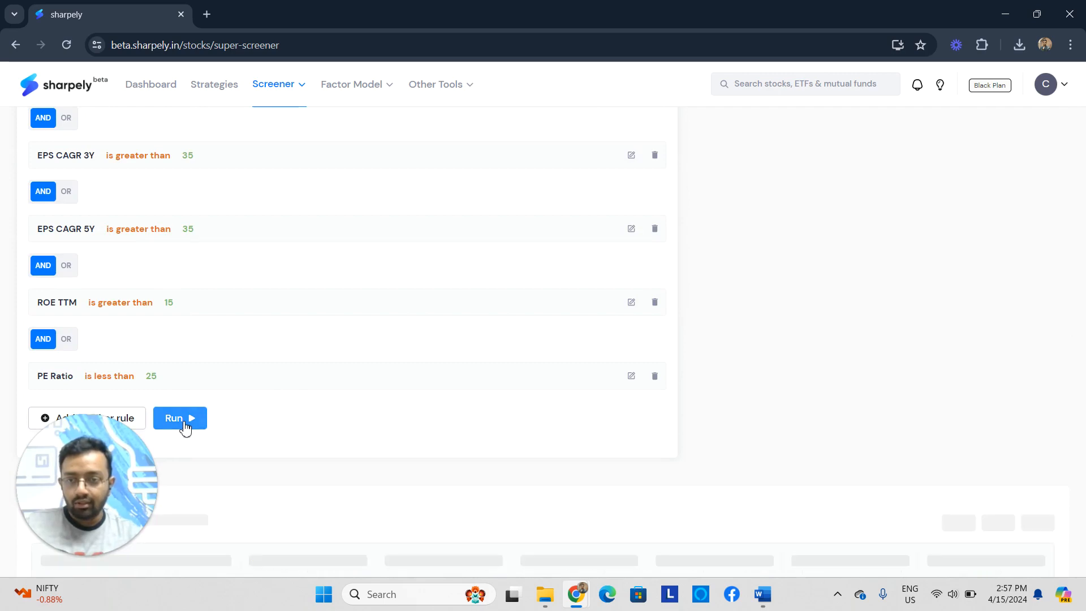
{"action": "scroll", "coordinate": [749, 352], "scroll_direction": "down", "scroll_amount": 4}
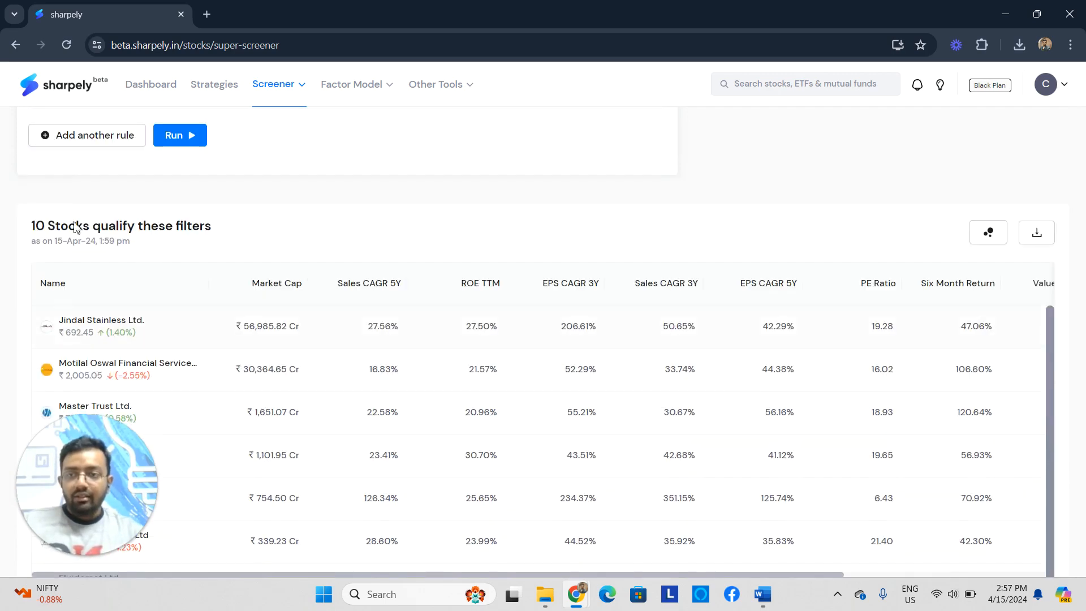
{"action": "scroll", "coordinate": [543, 296], "scroll_direction": "down", "scroll_amount": 1}
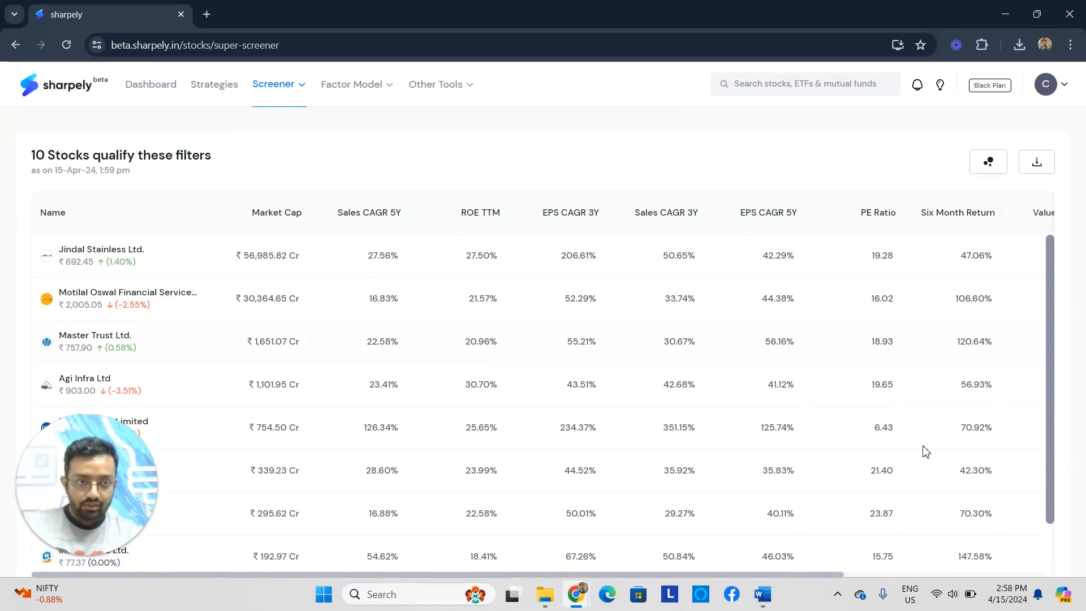
- Examine the limited stock list with its metric columns, the six screening rules and the sort and limit settings
{"action": "scroll", "coordinate": [1004, 463], "scroll_direction": "down", "scroll_amount": 1}
{"action": "scroll", "coordinate": [995, 475], "scroll_direction": "down", "scroll_amount": 1}
{"action": "scroll", "coordinate": [991, 452], "scroll_direction": "up", "scroll_amount": 3}
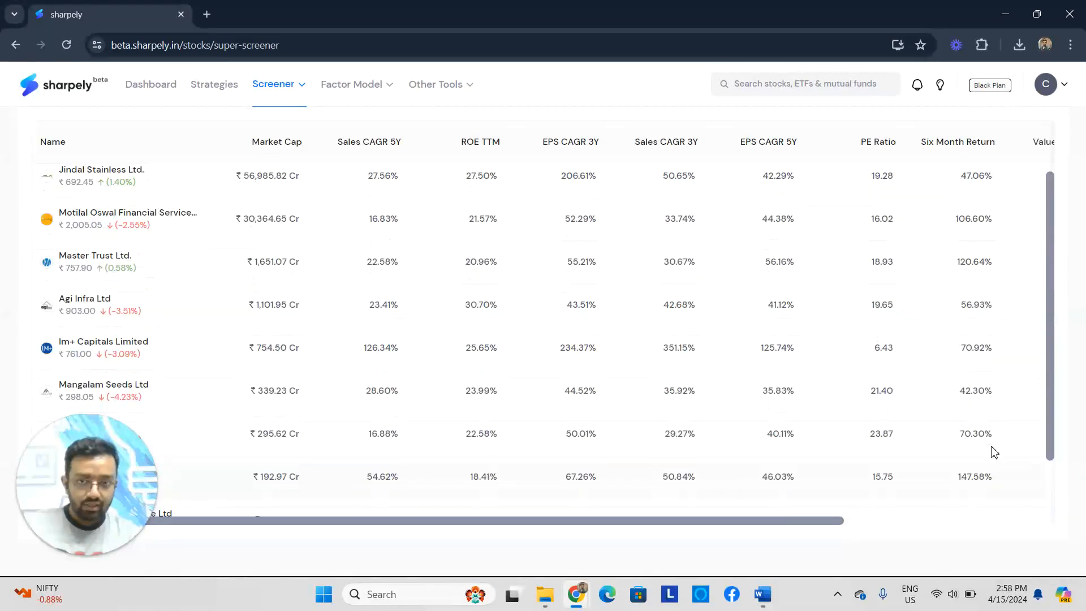
{"action": "scroll", "coordinate": [923, 376], "scroll_direction": "up", "scroll_amount": 2}
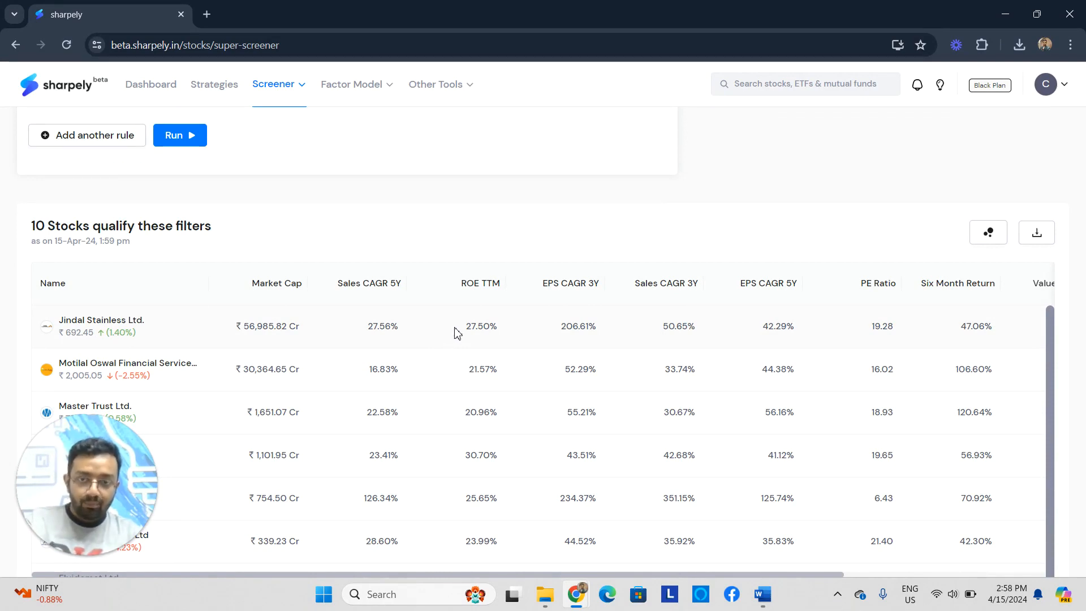
{"action": "scroll", "coordinate": [460, 324], "scroll_direction": "down", "scroll_amount": 5}
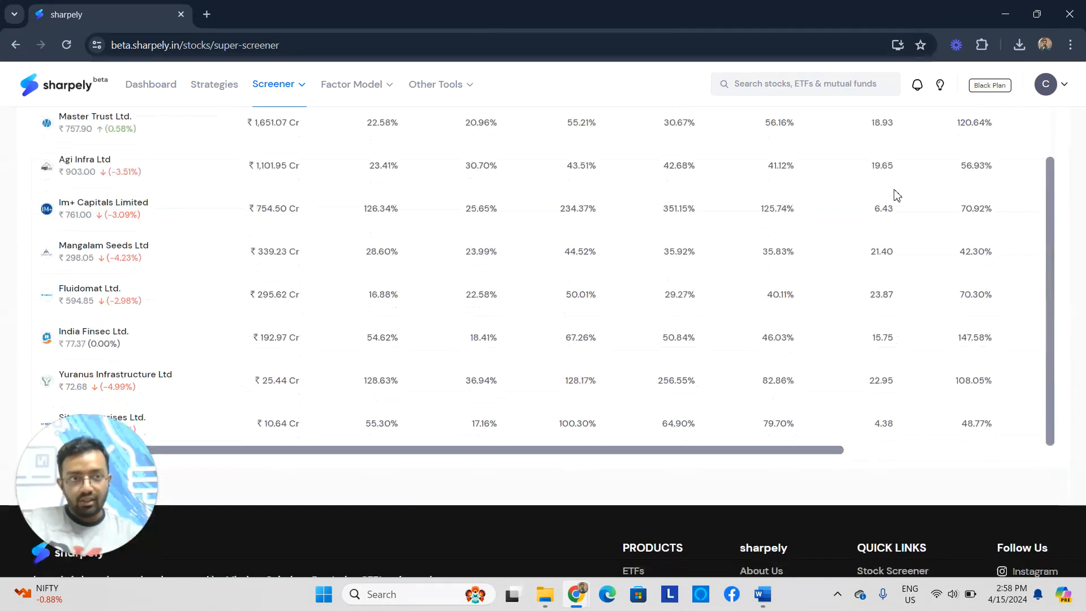
{"action": "scroll", "coordinate": [894, 194], "scroll_direction": "up", "scroll_amount": 10}
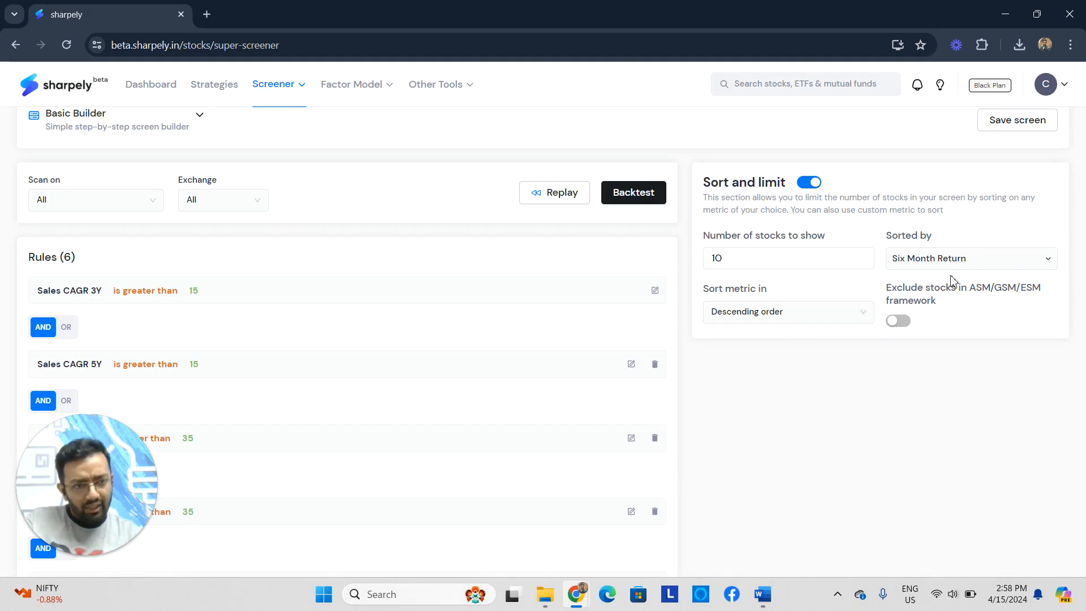
{"action": "scroll", "coordinate": [837, 283], "scroll_direction": "up", "scroll_amount": 2}
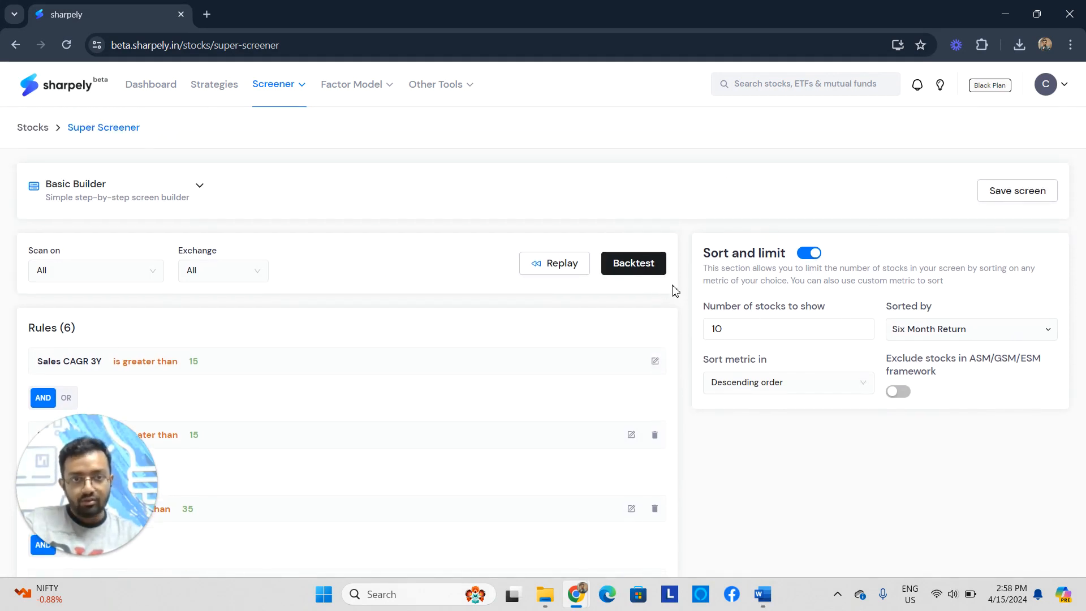
{"action": "scroll", "coordinate": [673, 294], "scroll_direction": "down", "scroll_amount": 3}
{"action": "scroll", "coordinate": [665, 304], "scroll_direction": "down", "scroll_amount": 2}
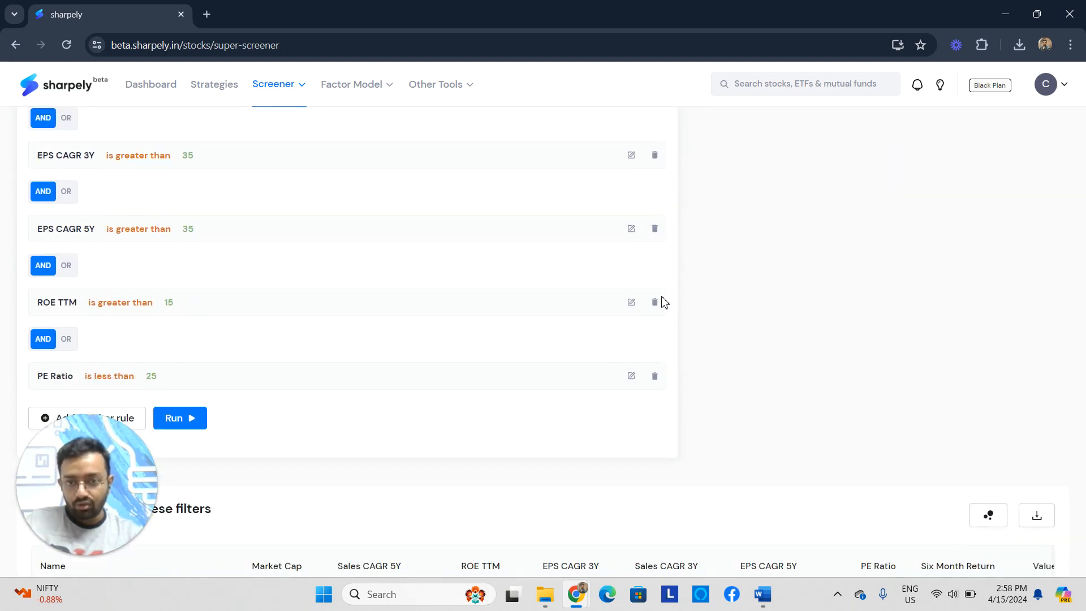
{"action": "scroll", "coordinate": [665, 303], "scroll_direction": "up", "scroll_amount": 5}
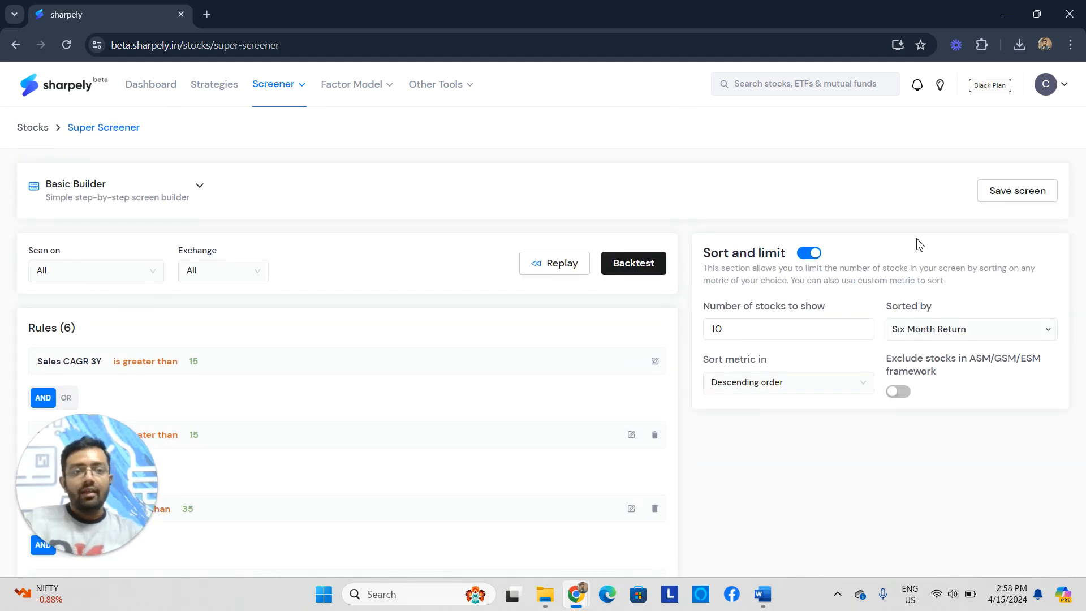
- View the options for saving the screen, including its name, description, alert and publish settings, and close them without saving
{"action": "left_click", "coordinate": [999, 201]}
{"action": "left_click", "coordinate": [461, 239]}
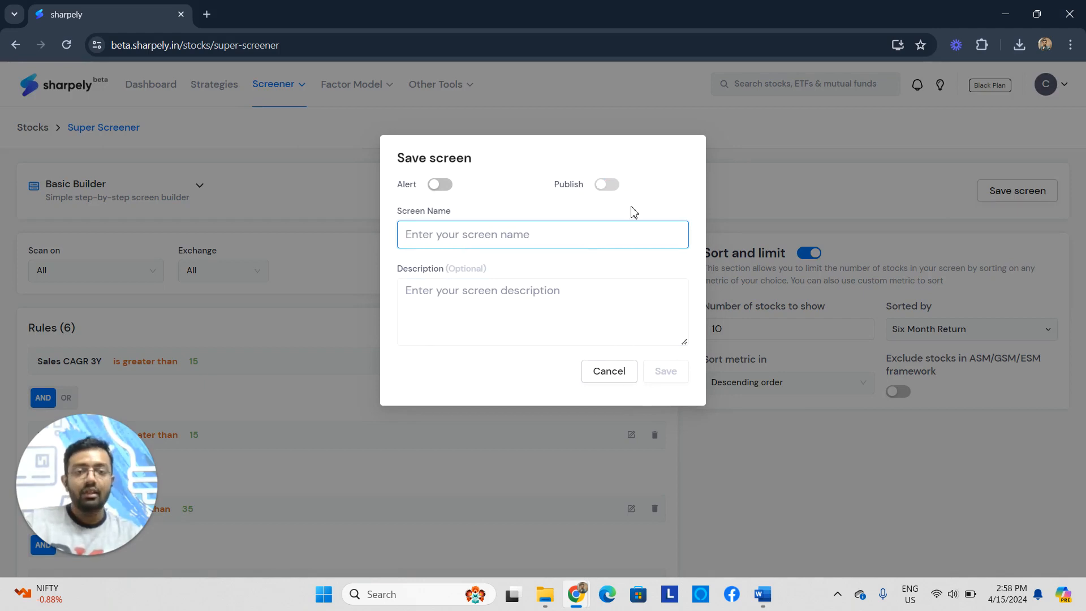
{"action": "left_click", "coordinate": [609, 373]}
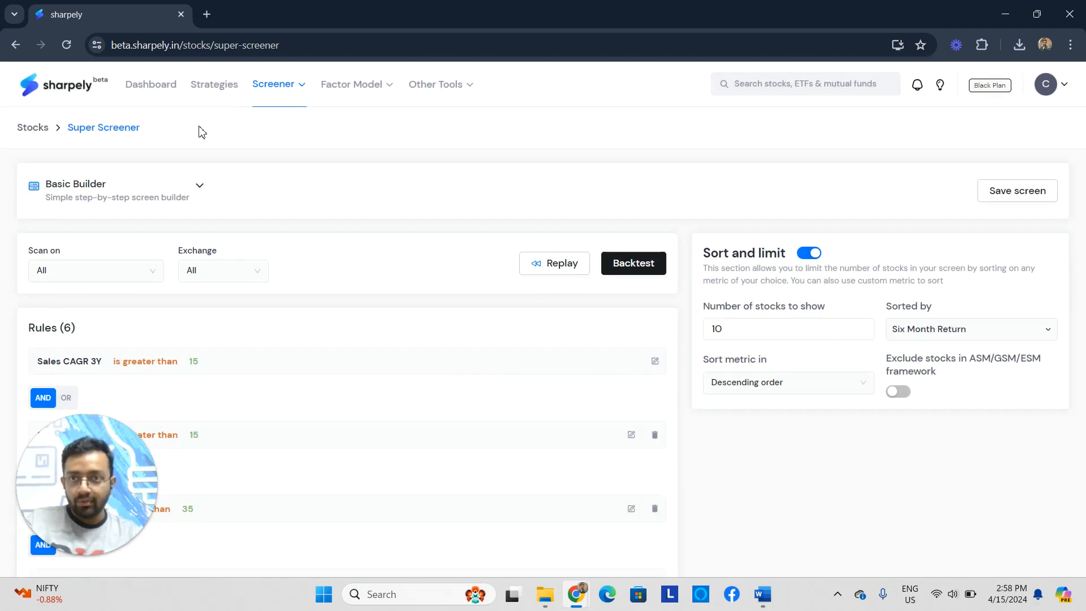
- Review the whole screen setup again, comparing its rules with the stocks that qualify
{"action": "scroll", "coordinate": [500, 287], "scroll_direction": "down", "scroll_amount": 15}
{"action": "scroll", "coordinate": [500, 286], "scroll_direction": "up", "scroll_amount": 6}
{"action": "scroll", "coordinate": [506, 287], "scroll_direction": "up", "scroll_amount": 10}
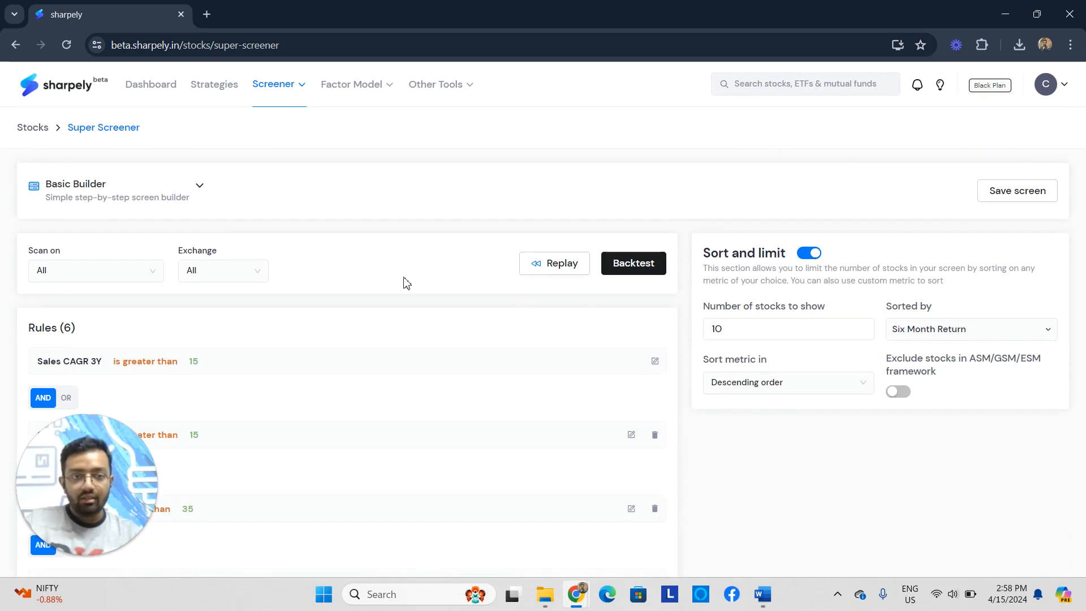
{"action": "scroll", "coordinate": [545, 266], "scroll_direction": "down", "scroll_amount": 6}
{"action": "scroll", "coordinate": [359, 273], "scroll_direction": "up", "scroll_amount": 3}
{"action": "scroll", "coordinate": [383, 285], "scroll_direction": "down", "scroll_amount": 6}
{"action": "scroll", "coordinate": [327, 287], "scroll_direction": "up", "scroll_amount": 8}
{"action": "scroll", "coordinate": [243, 318], "scroll_direction": "down", "scroll_amount": 8}
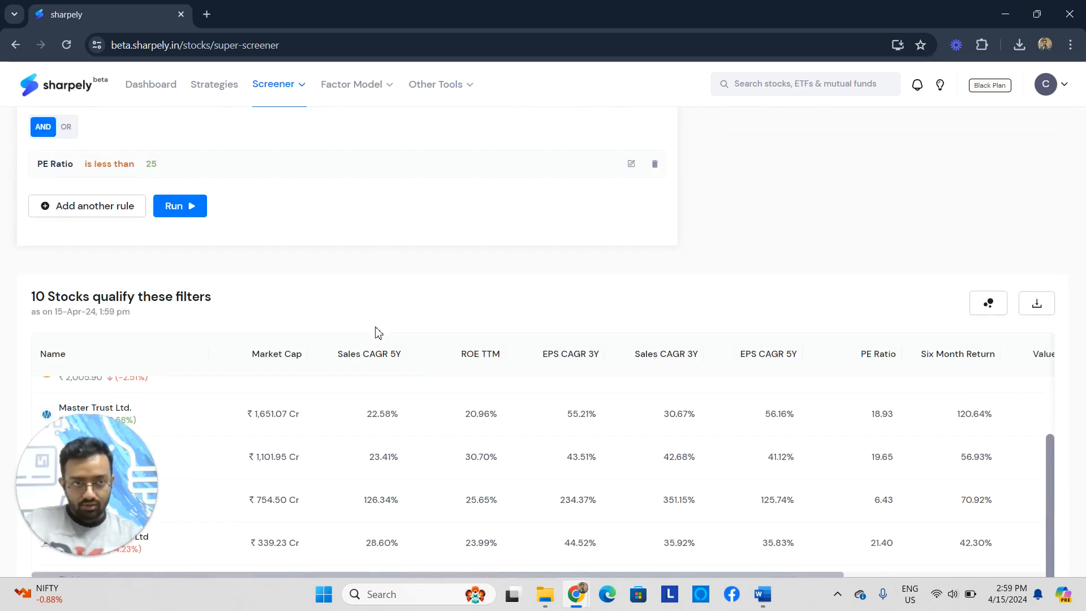